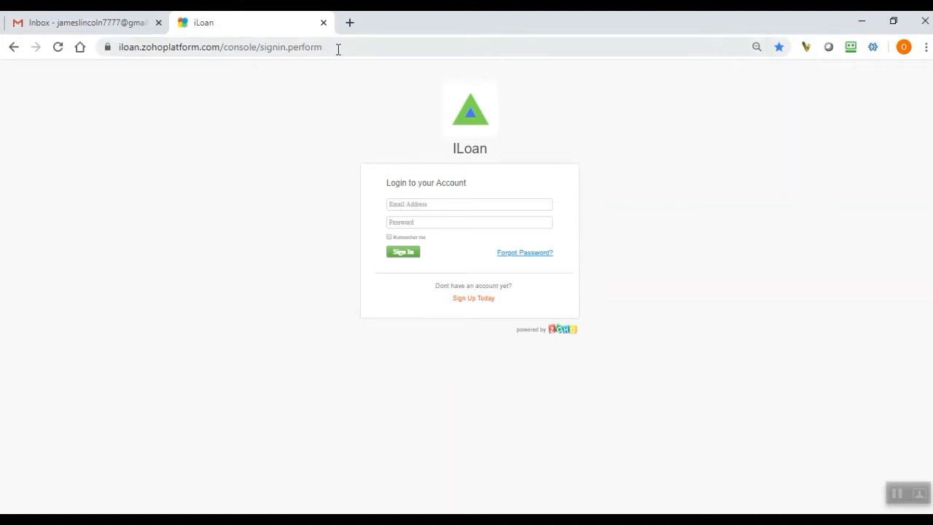
Open the iLoan account sign-up form and enter the registrant's full name and primary e-mail address.
{"action": "left_click", "coordinate": [339, 49]}
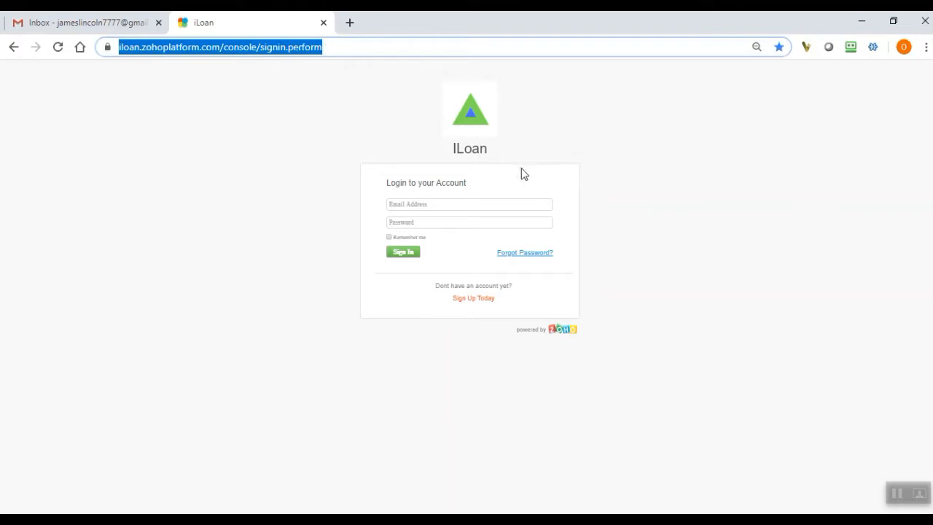
{"action": "left_click", "coordinate": [487, 302]}
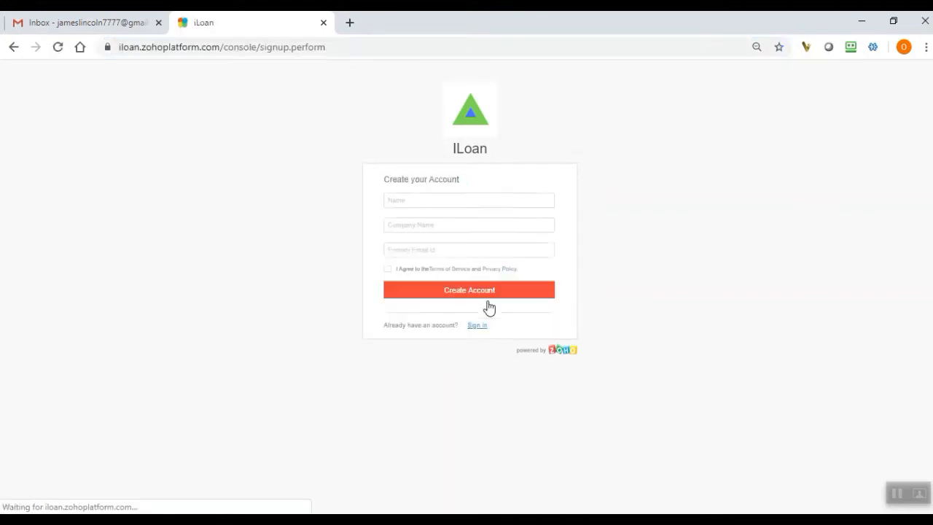
{"action": "left_click", "coordinate": [463, 203]}
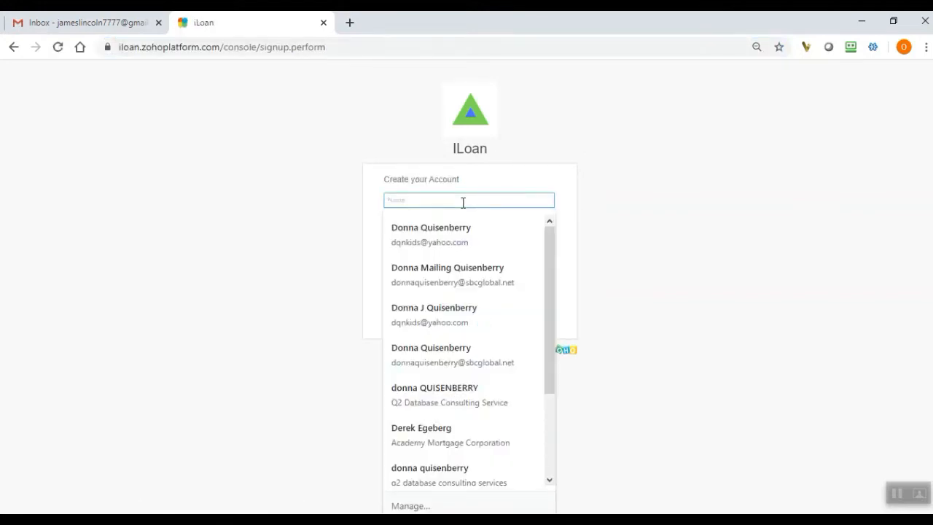
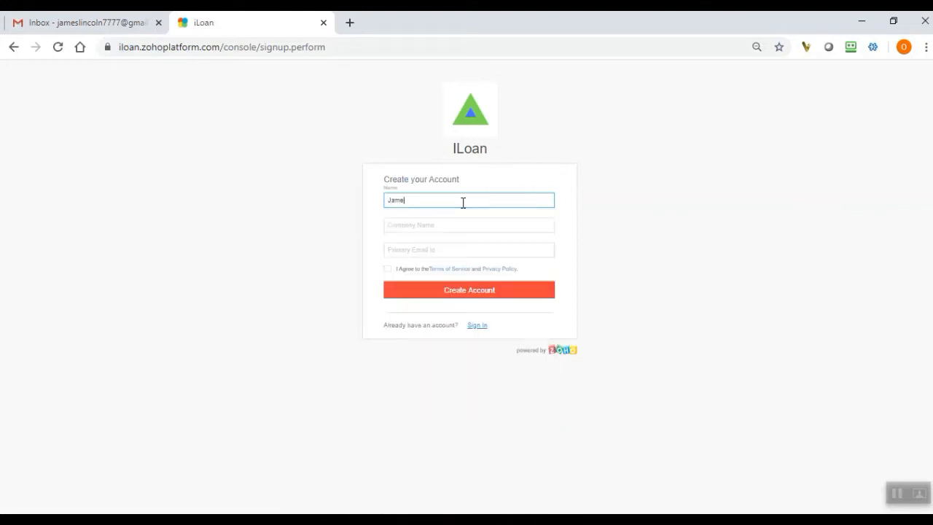
{"action": "key", "text": "Tab"}
{"action": "key", "text": "Tab"}
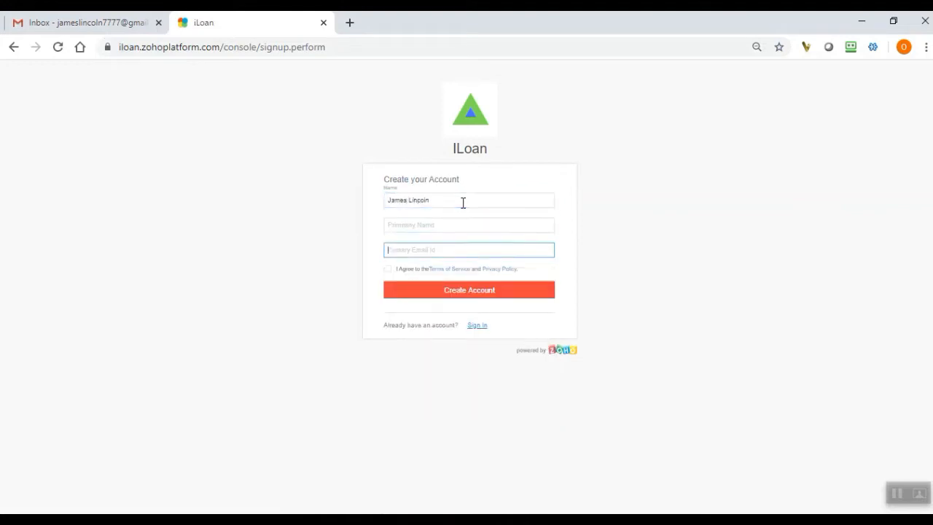
{"action": "key", "text": "ctrl+v"}
Set the company name to "Kendall Mortgage", agree to the terms and create the account.
{"action": "left_click", "coordinate": [473, 227]}
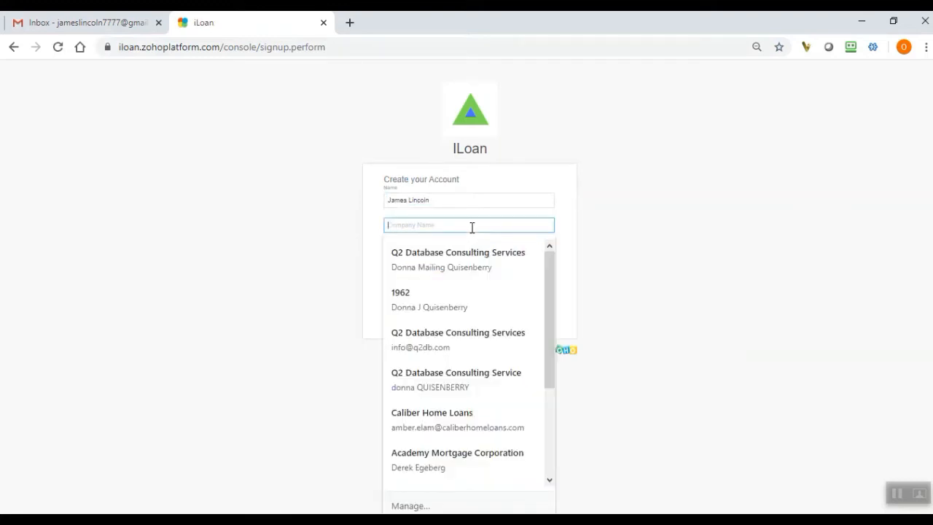
{"action": "type", "text": "Kendall M"}
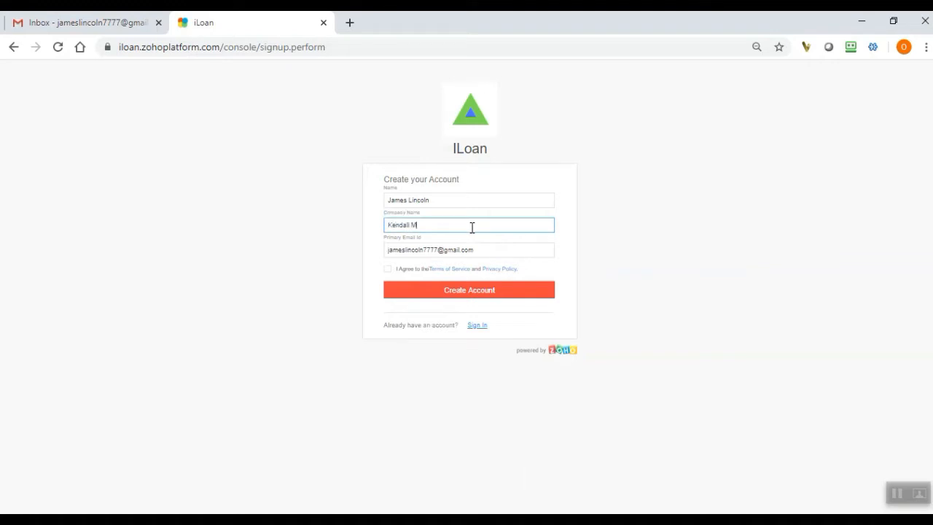
{"action": "type", "text": "rrtgage"}
{"action": "left_click", "coordinate": [387, 269]}
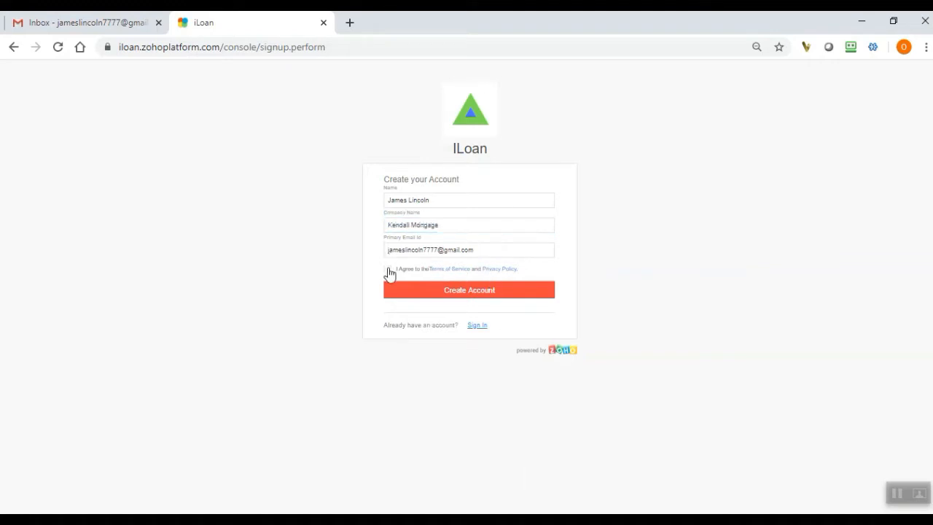
{"action": "left_click", "coordinate": [548, 294]}
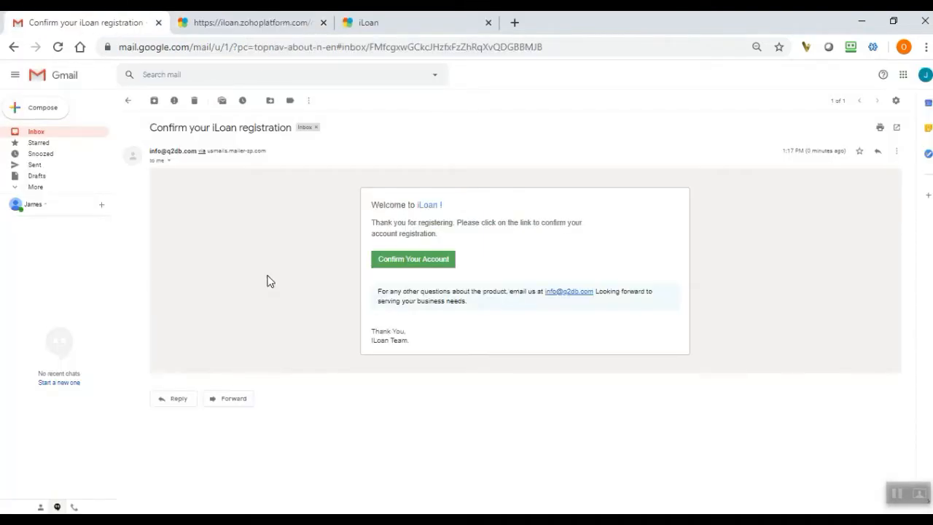
Confirm the account from the registration e-mail, then enter and confirm the account password, dismissing the master password prompt.
{"action": "left_click", "coordinate": [435, 265]}
{"action": "left_click", "coordinate": [420, 223]}
{"action": "type", "text": "••••••"}
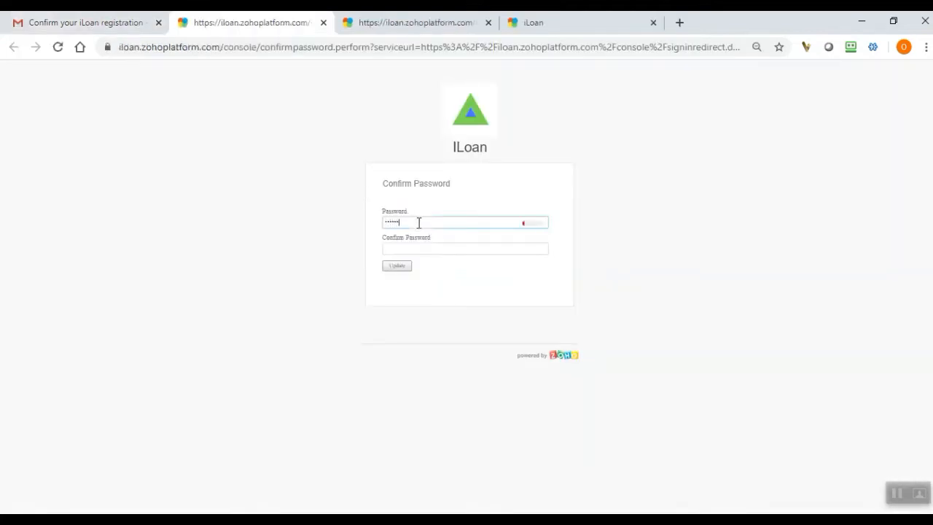
{"action": "type", "text": "•••"}
{"action": "key", "text": "Tab"}
{"action": "type", "text": "•••"}
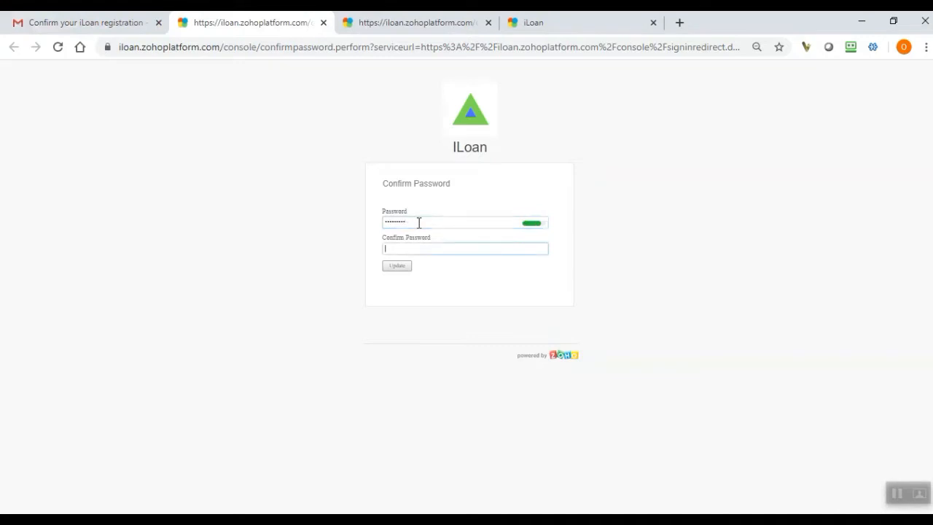
{"action": "type", "text": "••••••"}
{"action": "left_click", "coordinate": [399, 266]}
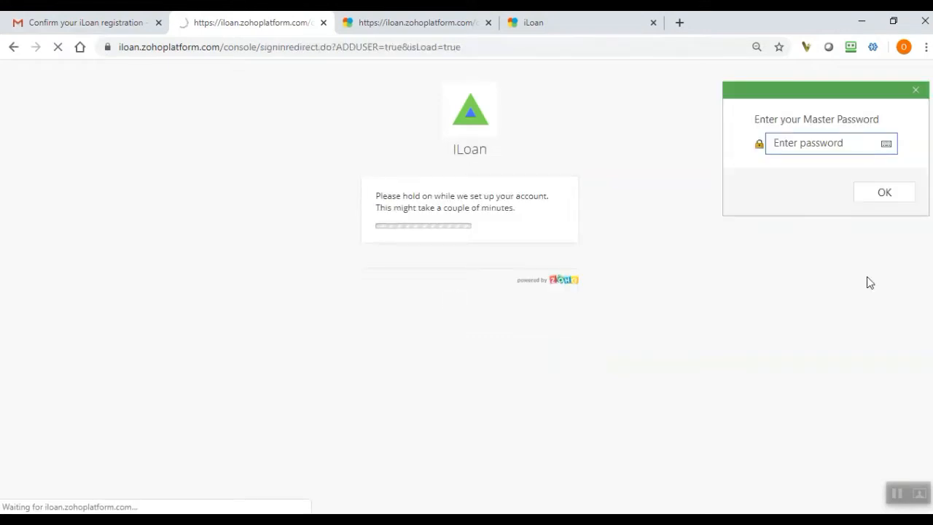
{"action": "left_click", "coordinate": [915, 89]}
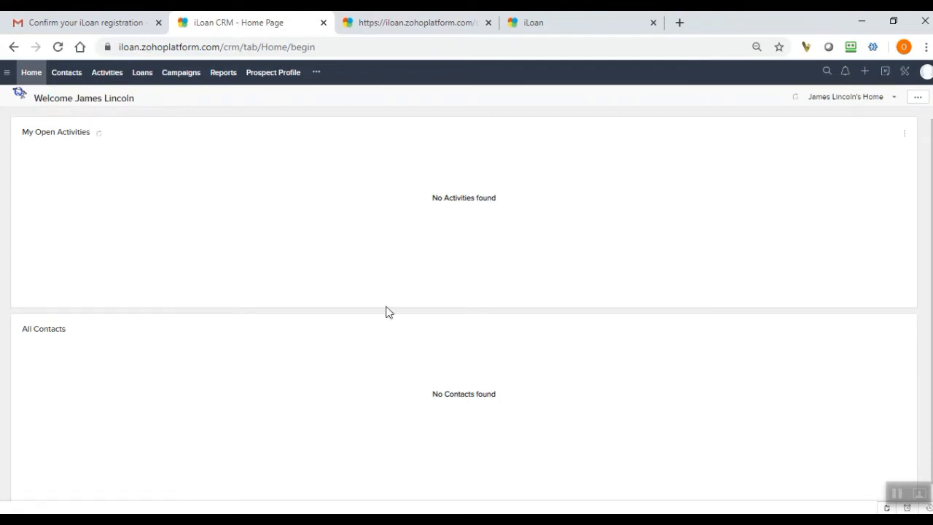
Show the home page's options for adding or reordering components.
{"action": "left_click", "coordinate": [918, 102]}
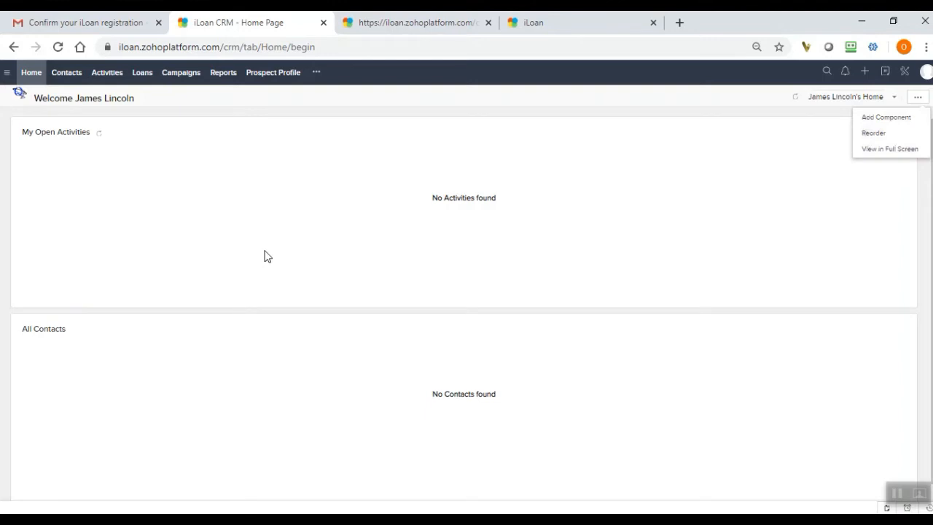
Start creating a new record in the Contacts module.
{"action": "left_click", "coordinate": [71, 78]}
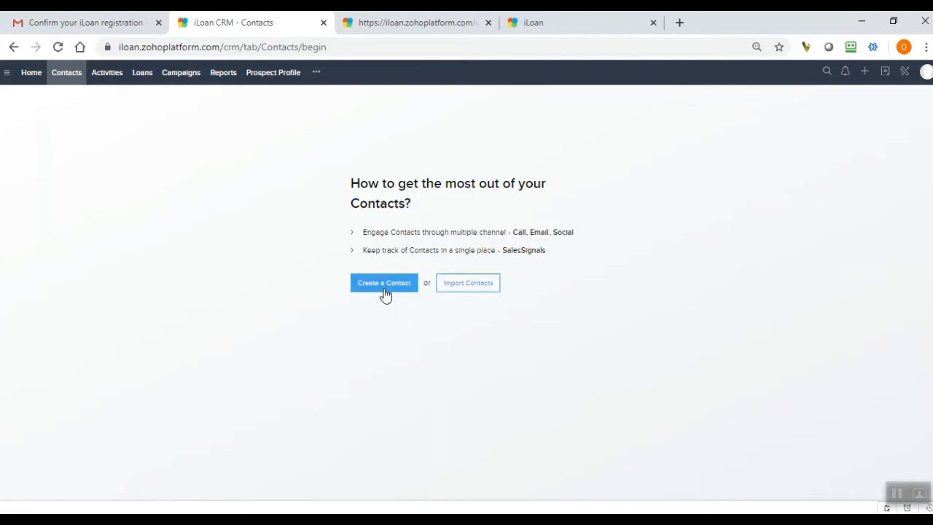
{"action": "left_click", "coordinate": [381, 289]}
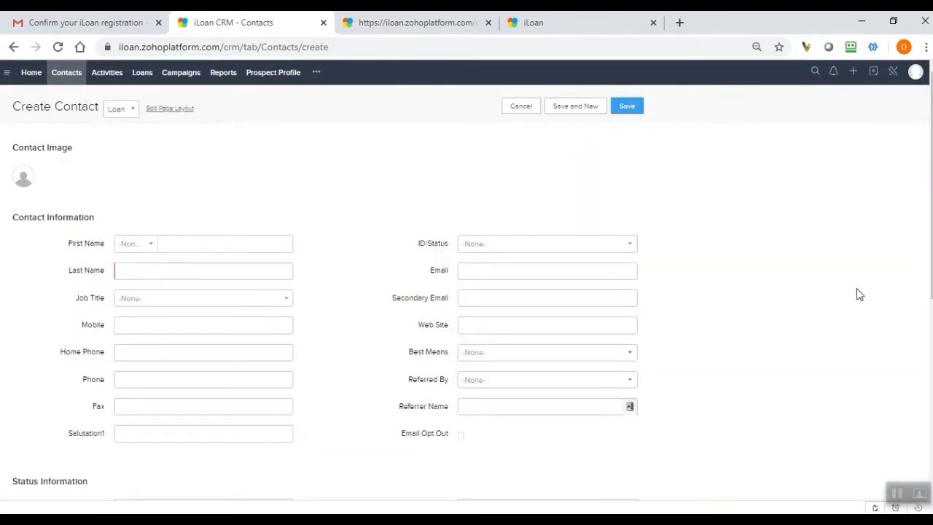
{"action": "scroll", "coordinate": [929, 216], "scroll_direction": "down", "scroll_amount": 1}
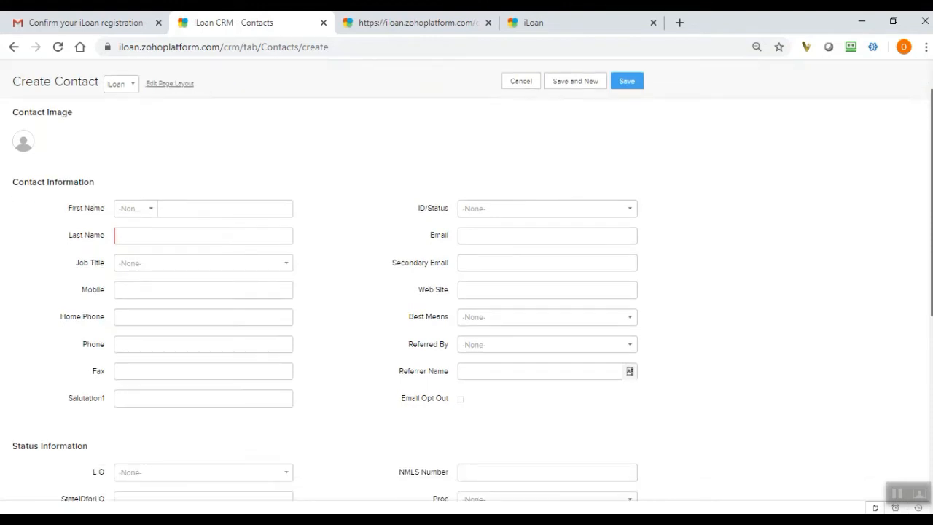
{"action": "scroll", "coordinate": [467, 280], "scroll_direction": "up", "scroll_amount": 1}
{"action": "scroll", "coordinate": [335, 75], "scroll_direction": "down", "scroll_amount": 1}
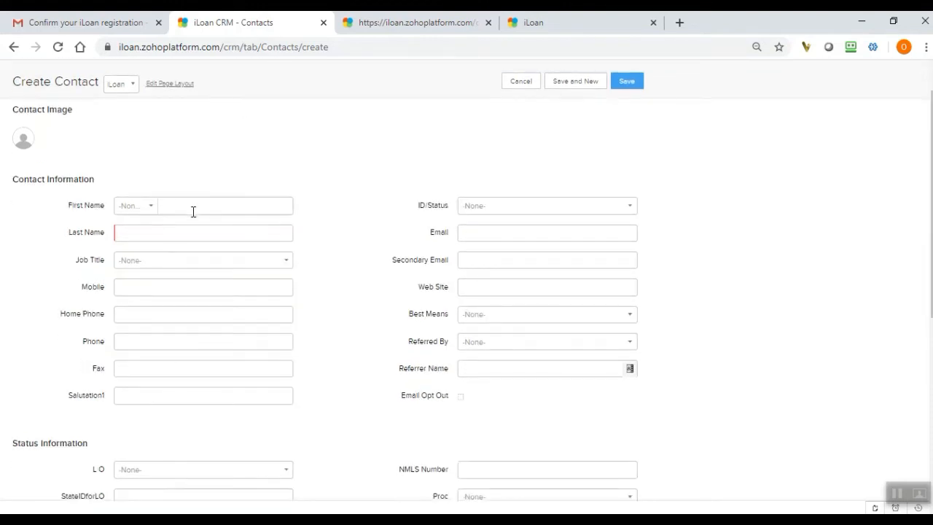
Enter the new contact's first name with only the initial letter capitalized.
{"action": "left_click", "coordinate": [215, 212]}
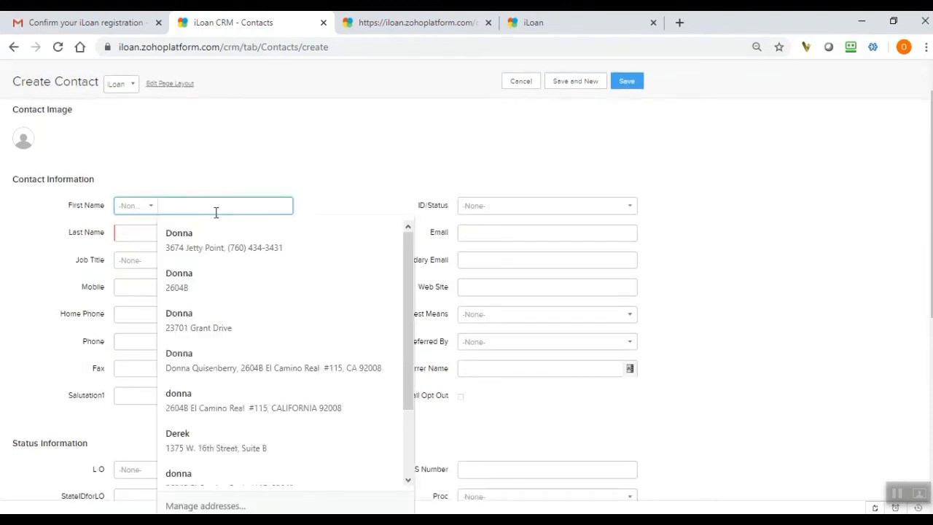
{"action": "type", "text": "R"}
{"action": "key", "text": "Tab"}
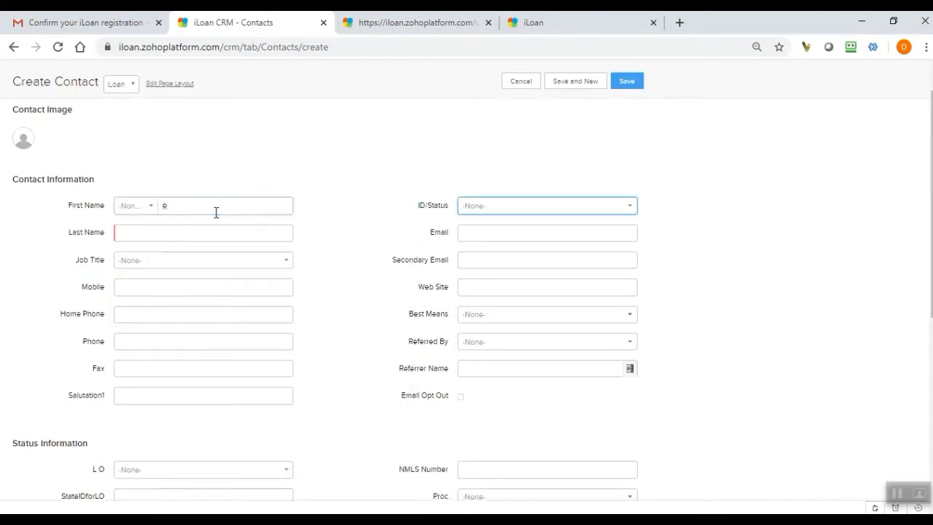
{"action": "left_click", "coordinate": [215, 212]}
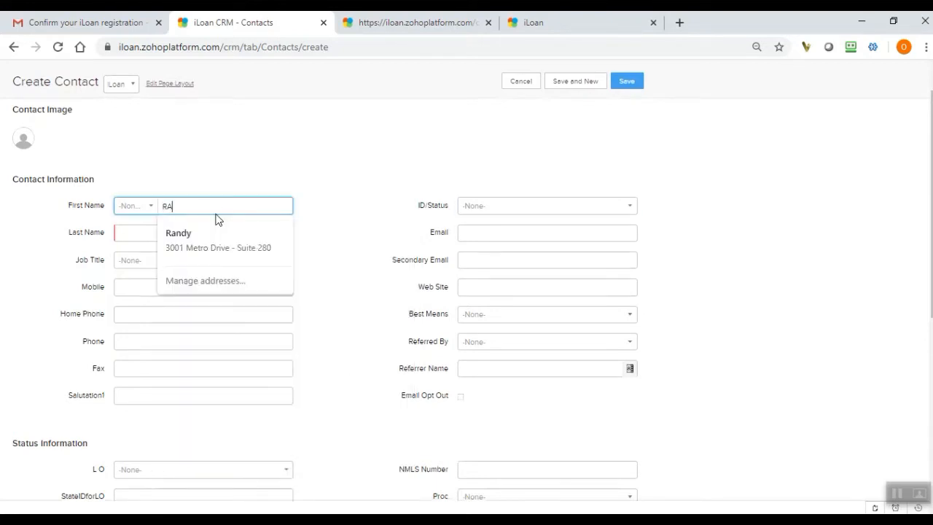
{"action": "key", "text": "Tab"}
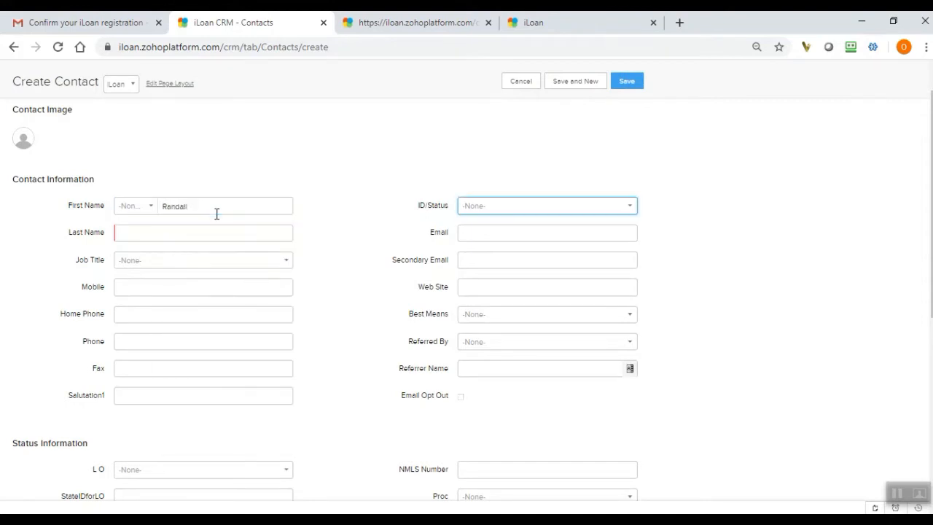
Enter the new contact's last name with only the initial letter capitalized.
{"action": "left_click", "coordinate": [167, 235]}
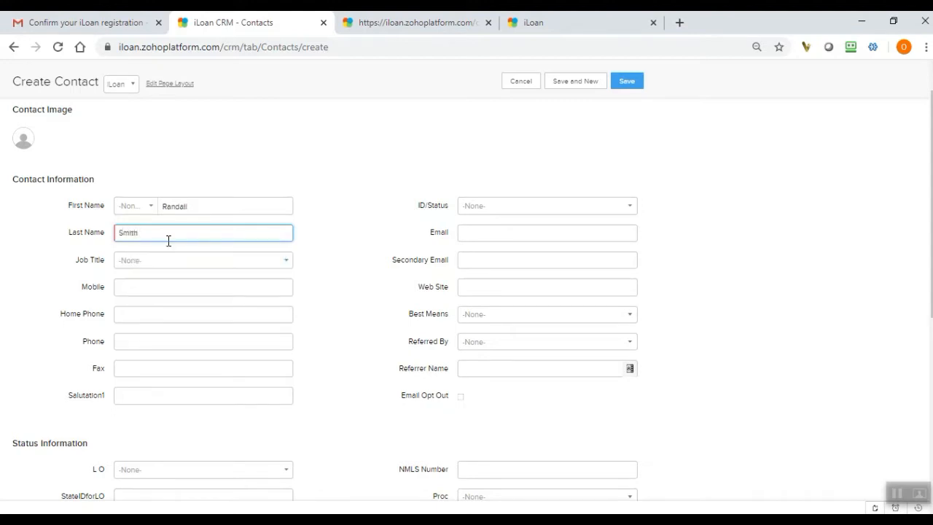
{"action": "left_click", "coordinate": [824, 317]}
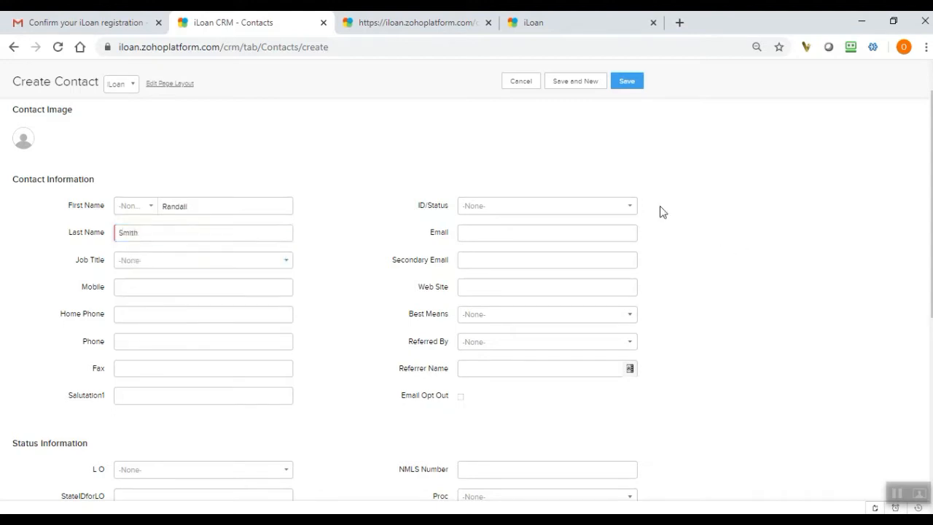
Set the contact's ID/Status to Prospect.
{"action": "left_click", "coordinate": [604, 211]}
{"action": "left_click_drag", "start_coordinate": [548, 253], "coordinate": [548, 289]}
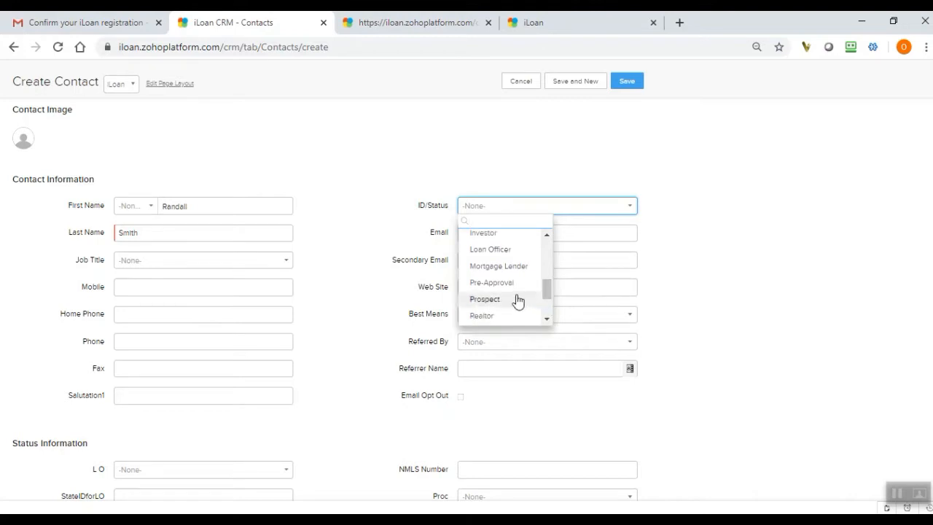
{"action": "left_click", "coordinate": [518, 301]}
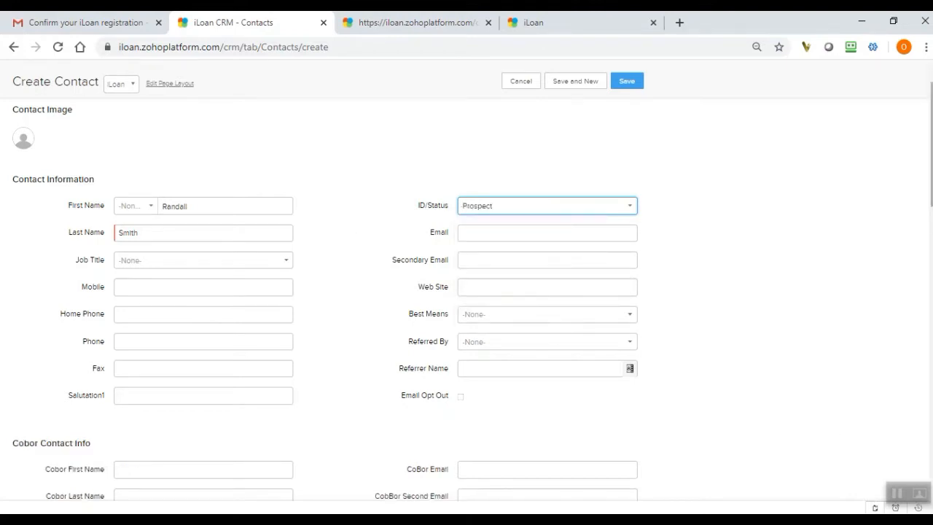
Enter the contact's mobile phone number, leaving the e-mail field empty.
{"action": "scroll", "coordinate": [930, 210], "scroll_direction": "down", "scroll_amount": 1}
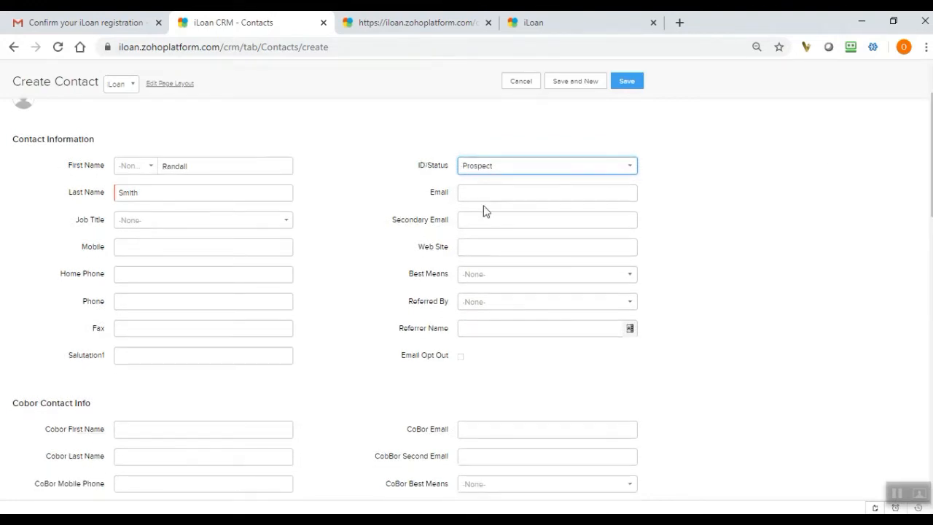
{"action": "left_click", "coordinate": [502, 195]}
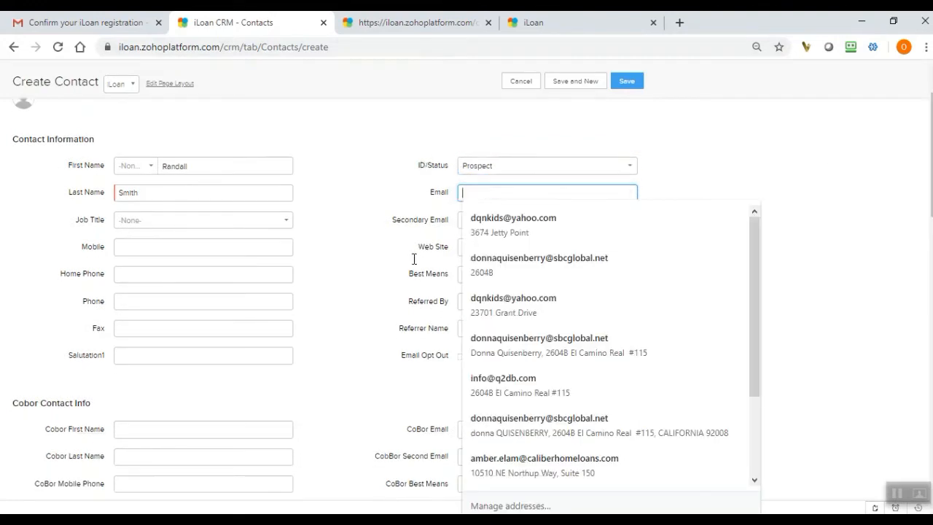
{"action": "left_click", "coordinate": [336, 286]}
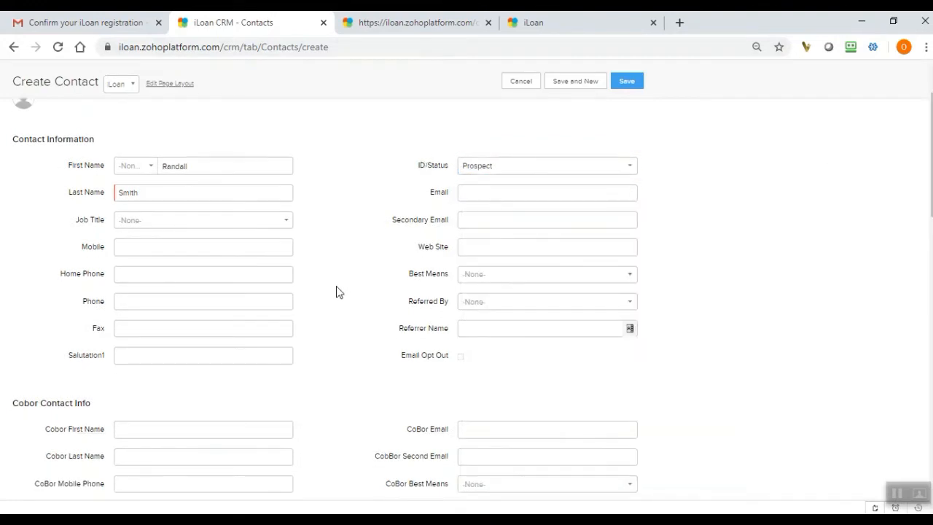
{"action": "left_click", "coordinate": [197, 248]}
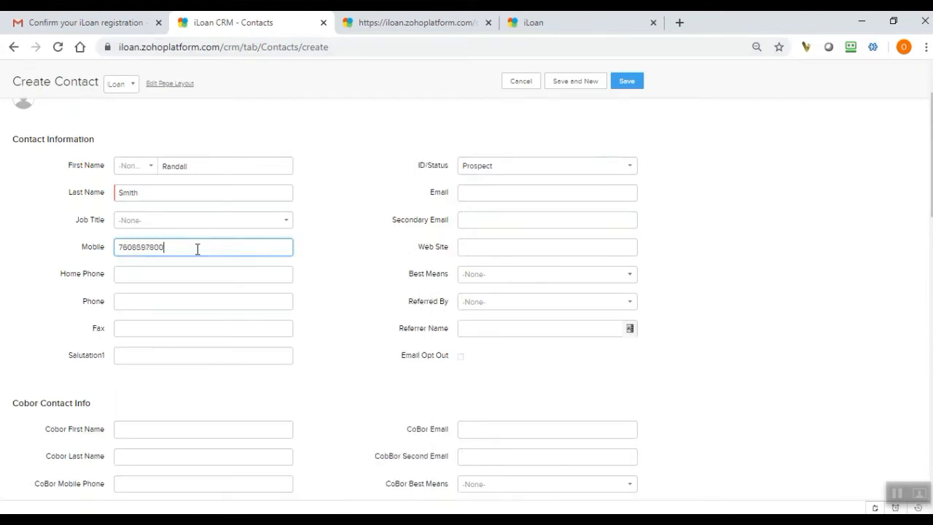
{"action": "key", "text": "Tab"}
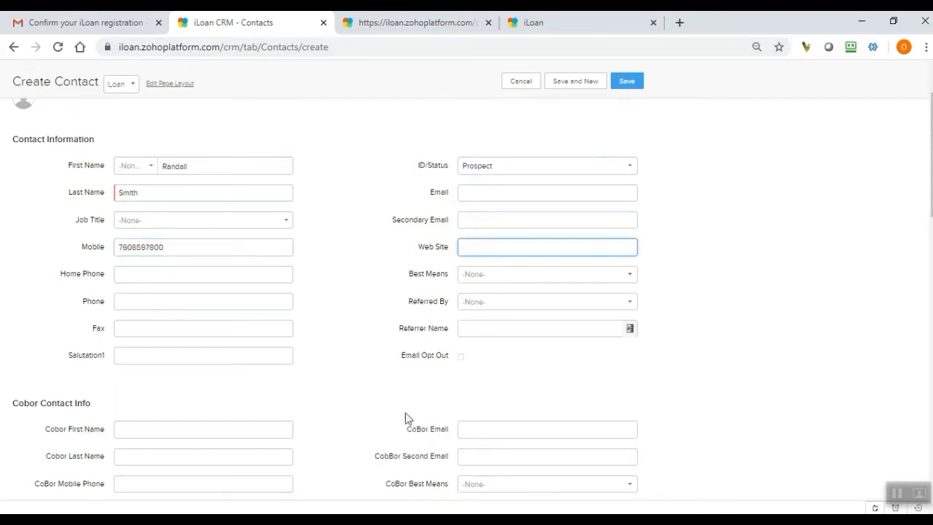
View the available Best Means contact options without selecting one.
{"action": "scroll", "coordinate": [930, 215], "scroll_direction": "down", "scroll_amount": 1}
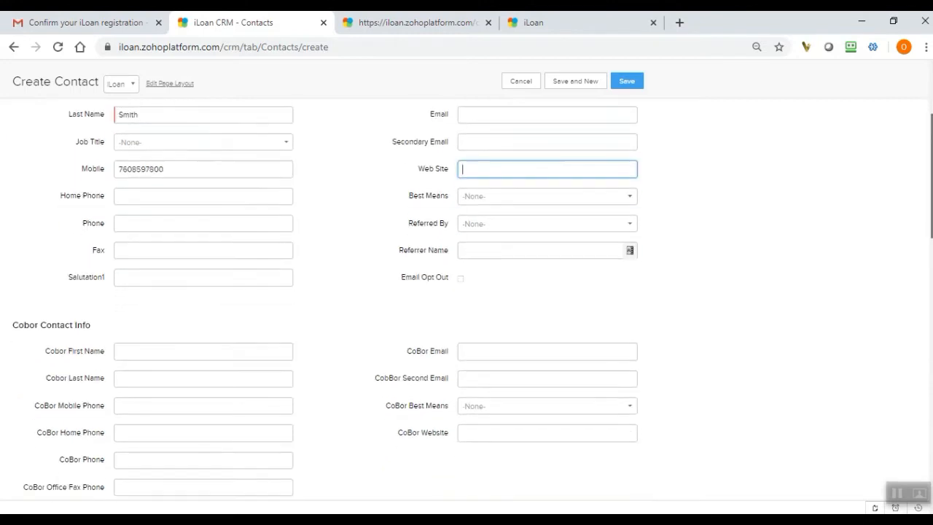
{"action": "left_click", "coordinate": [534, 199]}
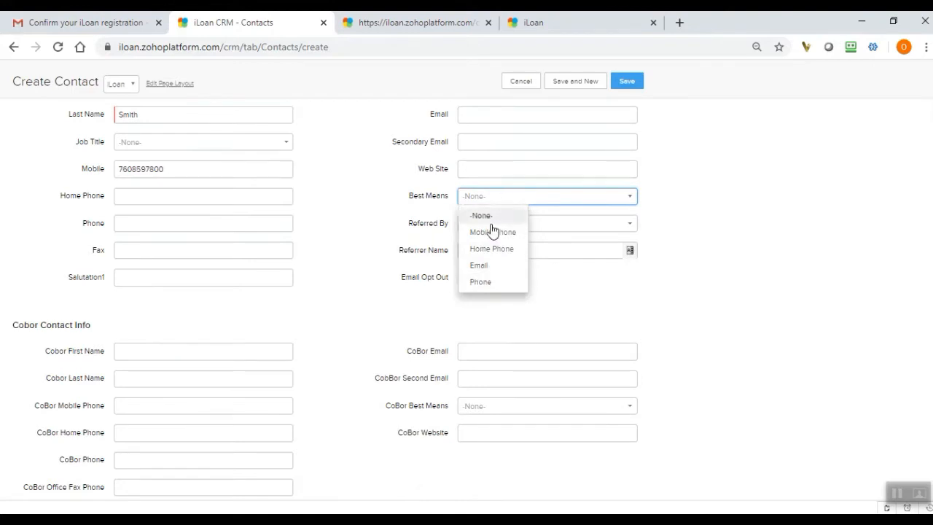
{"action": "left_click", "coordinate": [592, 308]}
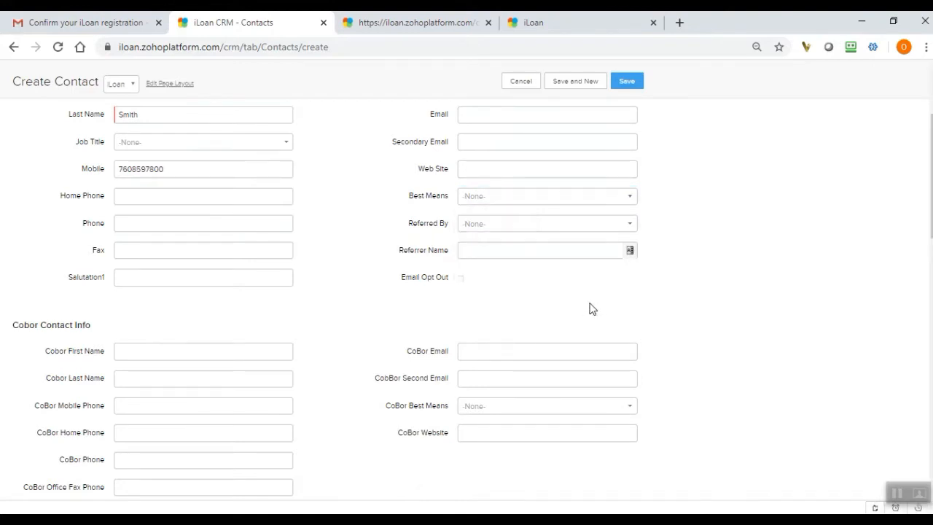
Set the contact's Referred By source to Realtor.
{"action": "left_click", "coordinate": [590, 226]}
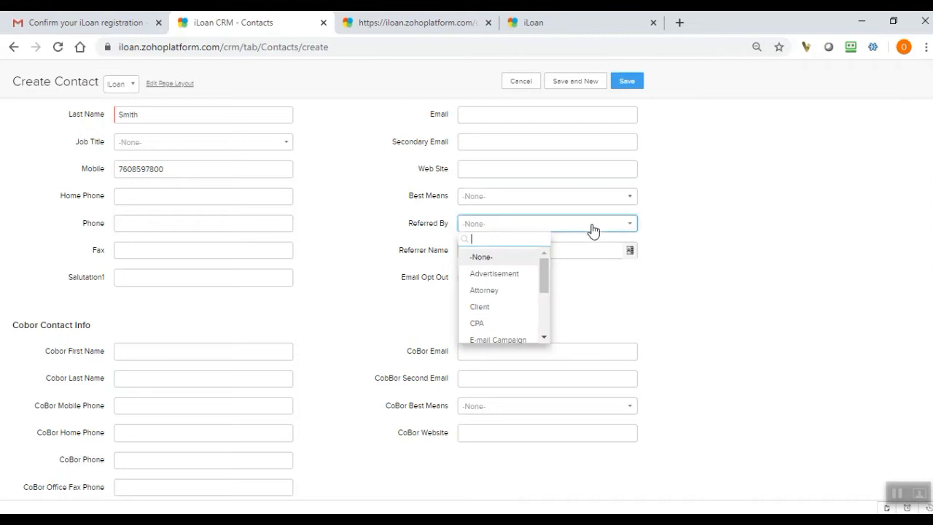
{"action": "left_click_drag", "start_coordinate": [543, 269], "coordinate": [544, 306]}
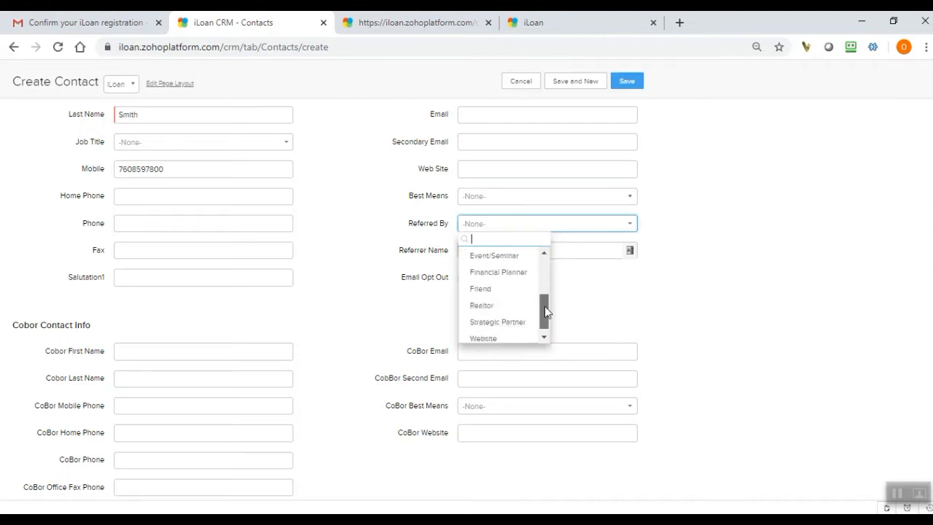
{"action": "left_click", "coordinate": [482, 302]}
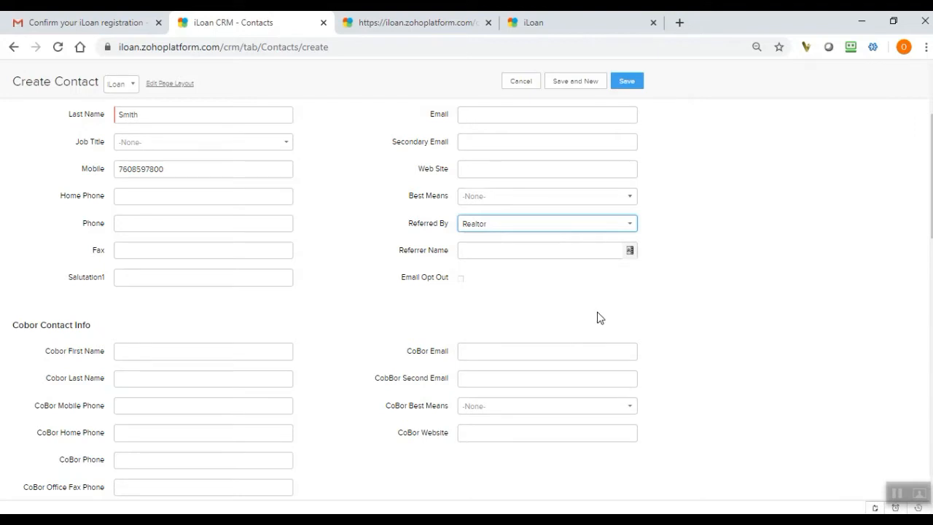
Review the other Referred By choices and leave the selection as it is.
{"action": "left_click", "coordinate": [548, 226]}
{"action": "mouse_move", "coordinate": [546, 312]}
{"action": "left_mouse_down"}
{"action": "mouse_move", "coordinate": [546, 270]}
{"action": "mouse_move", "coordinate": [547, 316]}
{"action": "left_mouse_up"}
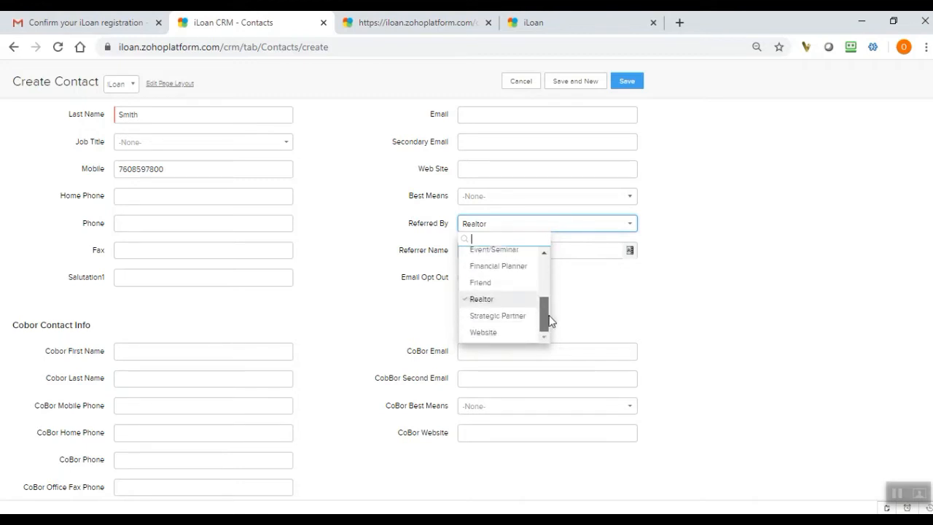
{"action": "left_click_drag", "start_coordinate": [548, 316], "coordinate": [547, 298]}
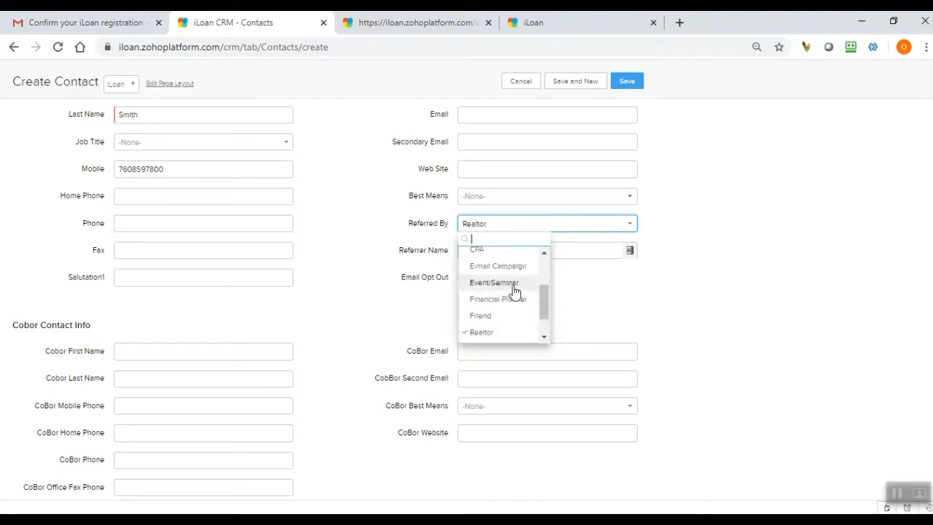
{"action": "left_click_drag", "start_coordinate": [545, 305], "coordinate": [550, 323]}
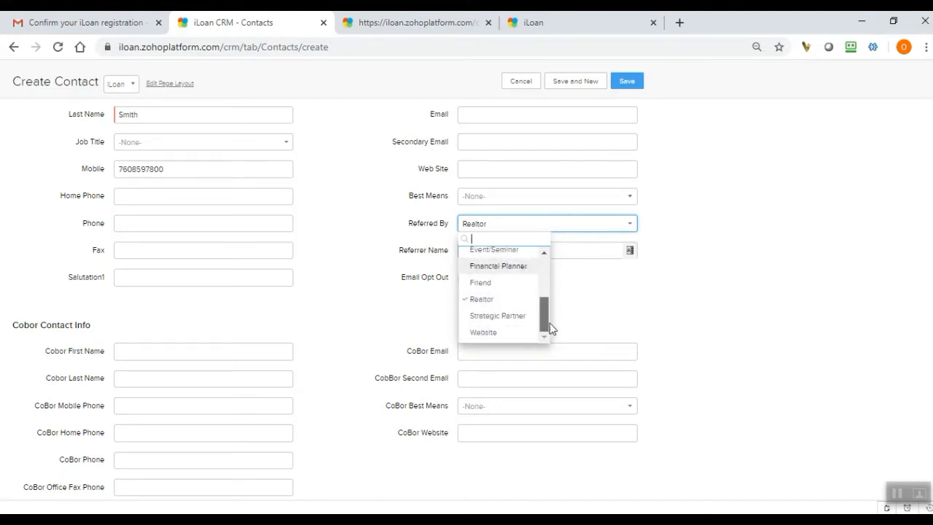
{"action": "left_click", "coordinate": [684, 328]}
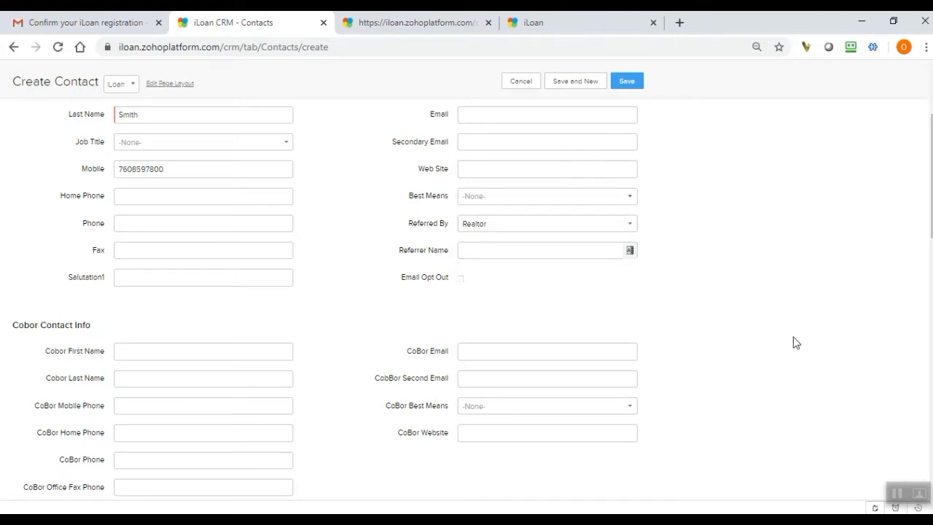
Quick-create a new contact for the referrer with first and last name, and assign that contact as the Referrer Name.
{"action": "left_click", "coordinate": [610, 252]}
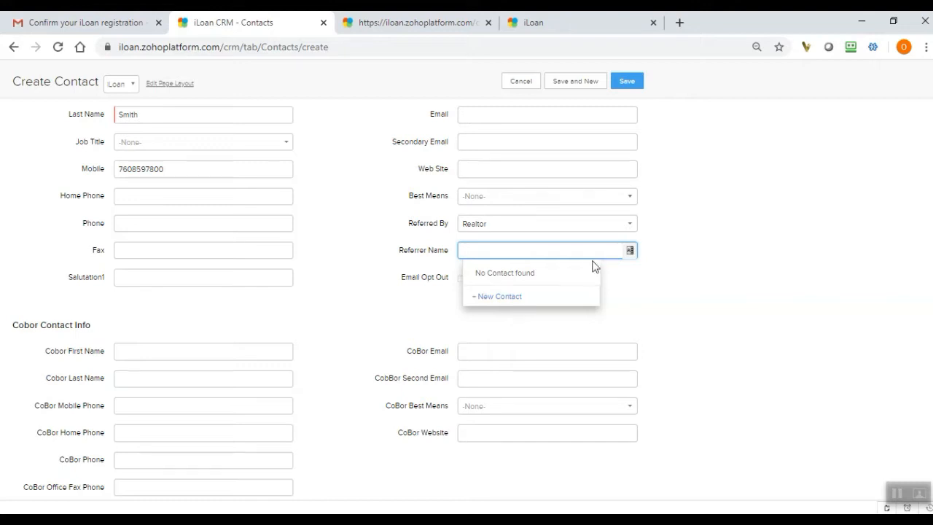
{"action": "left_click", "coordinate": [518, 297]}
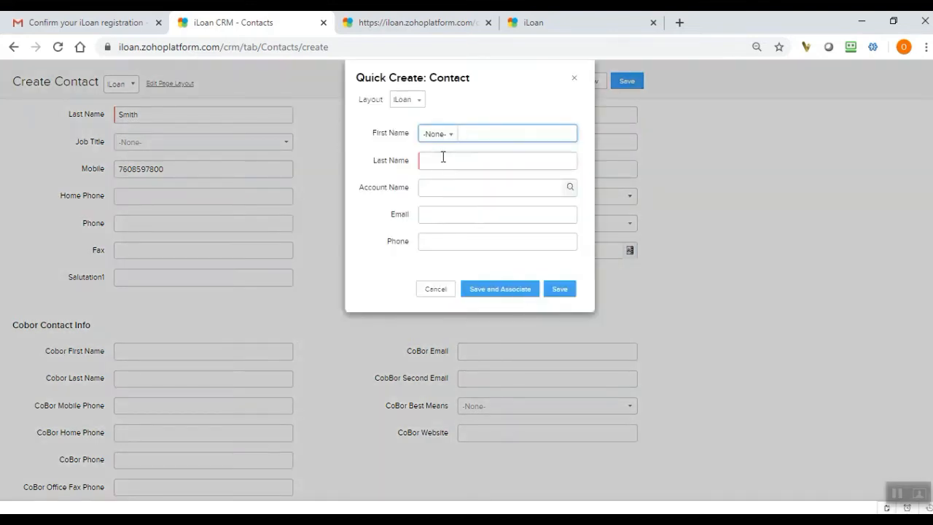
{"action": "key", "text": "Tab"}
{"action": "left_click", "coordinate": [559, 289]}
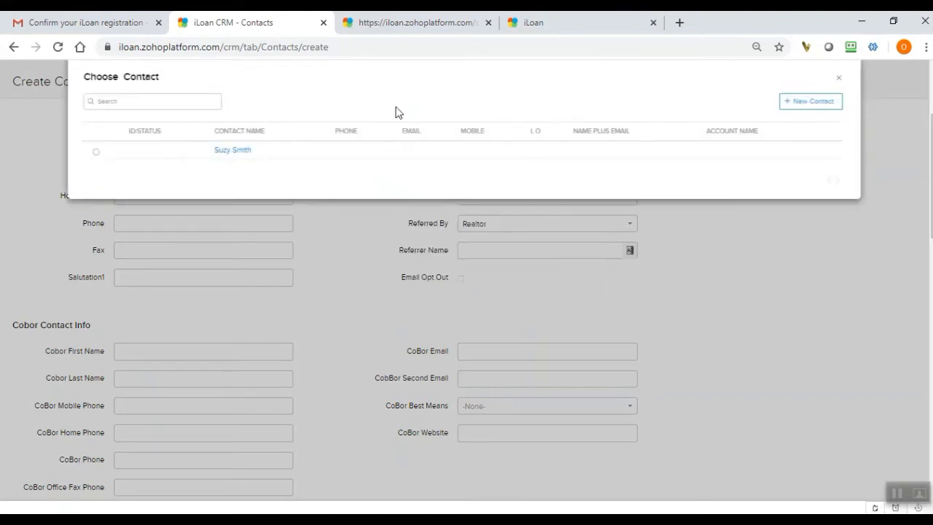
{"action": "left_click", "coordinate": [240, 151]}
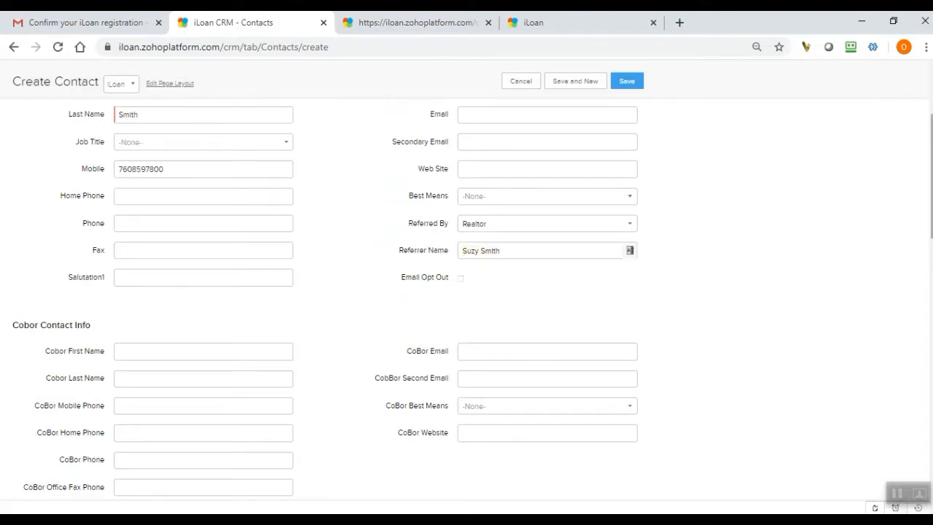
Enter the contact's informal first name in the Salutation1 field.
{"action": "scroll", "coordinate": [924, 225], "scroll_direction": "up", "scroll_amount": 2}
{"action": "scroll", "coordinate": [909, 238], "scroll_direction": "down", "scroll_amount": 2}
{"action": "scroll", "coordinate": [803, 177], "scroll_direction": "up", "scroll_amount": 2}
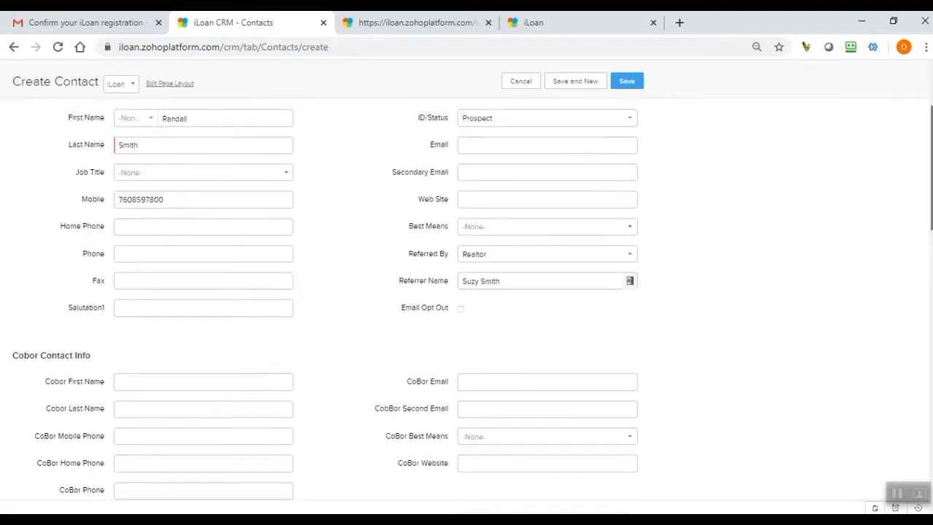
{"action": "scroll", "coordinate": [802, 176], "scroll_direction": "down", "scroll_amount": 1}
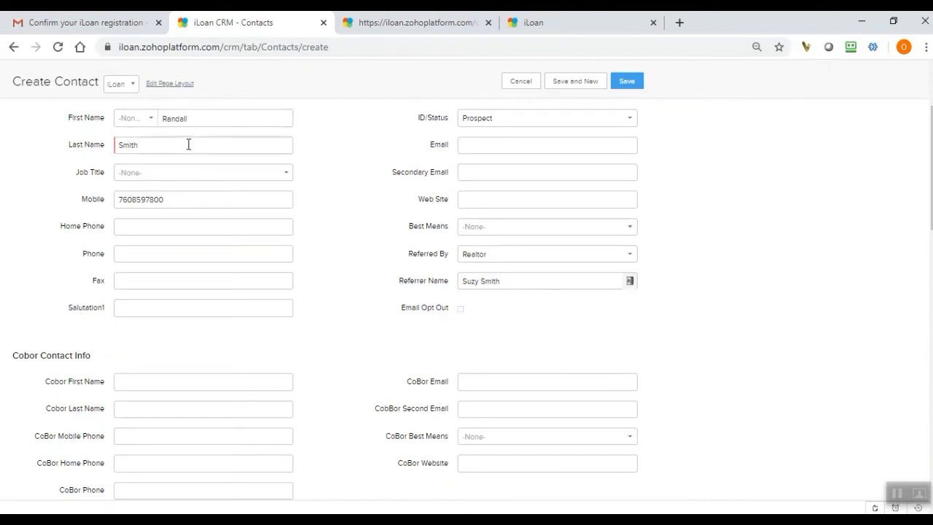
{"action": "left_click", "coordinate": [184, 313]}
{"action": "type", "text": "Randy"}
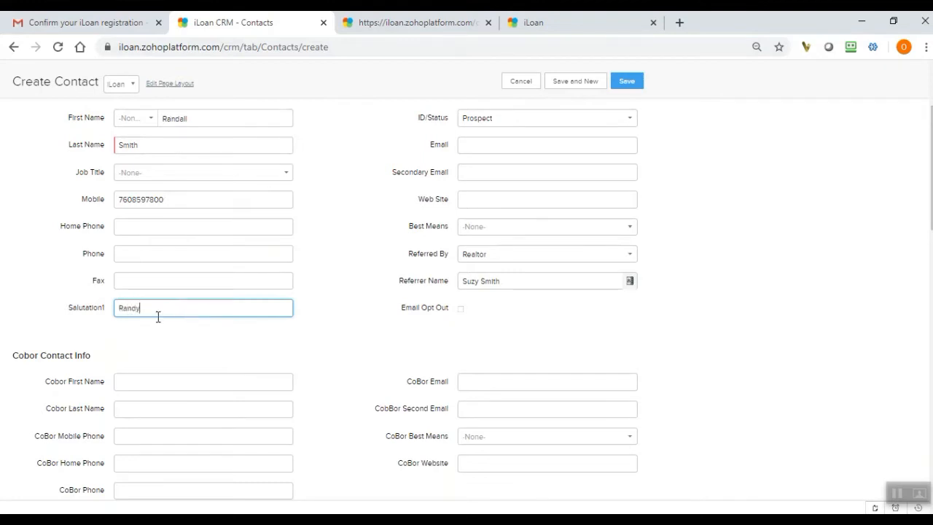
{"action": "left_click", "coordinate": [193, 353]}
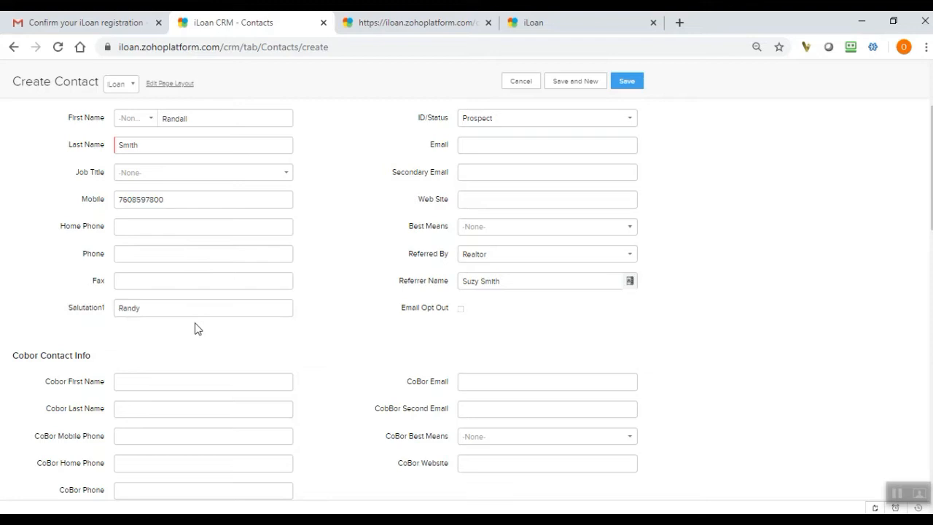
{"action": "left_click_drag", "start_coordinate": [165, 309], "coordinate": [115, 308]}
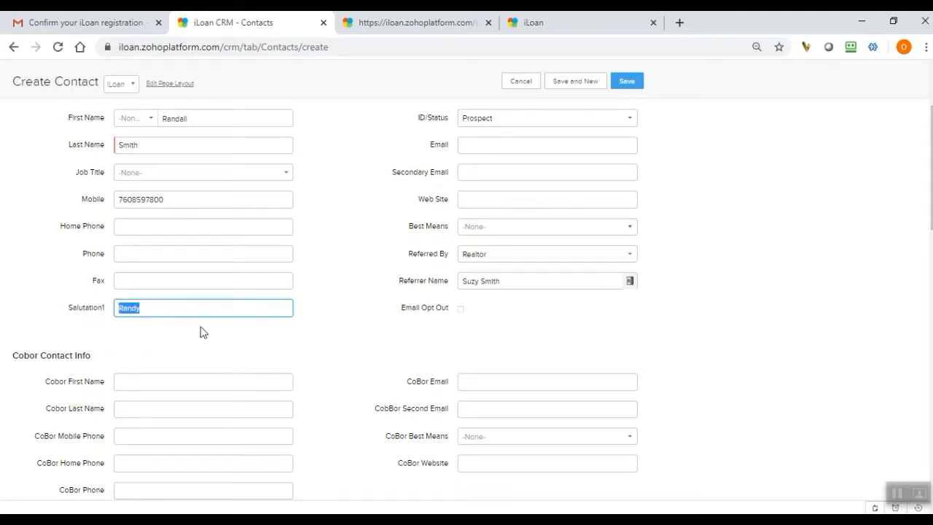
Enter the co-borrower's first name in the Cobor Contact Info section.
{"action": "left_click_drag", "start_coordinate": [931, 197], "coordinate": [931, 248]}
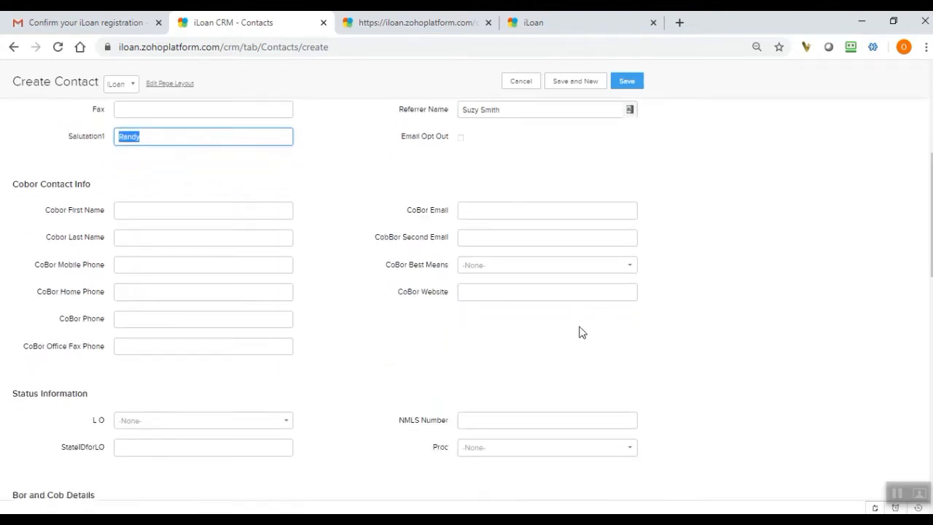
{"action": "left_click", "coordinate": [169, 211]}
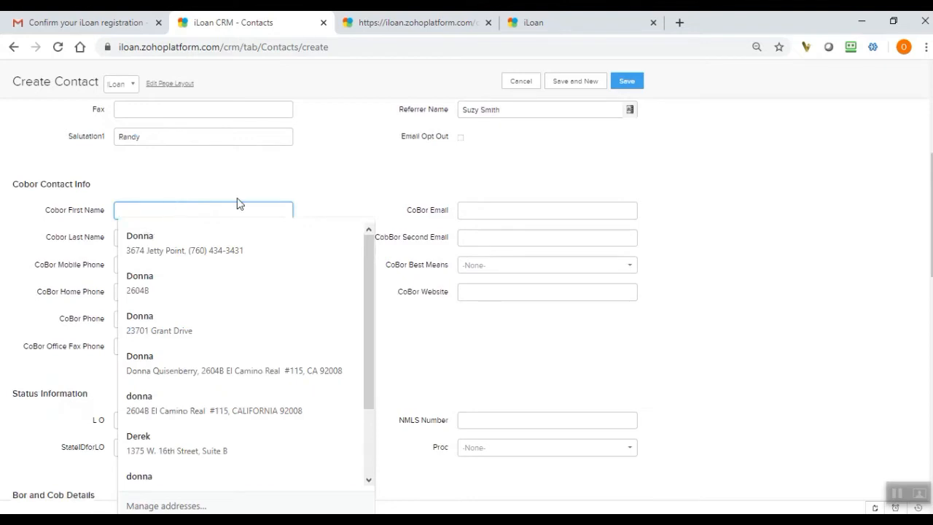
{"action": "left_click", "coordinate": [316, 205]}
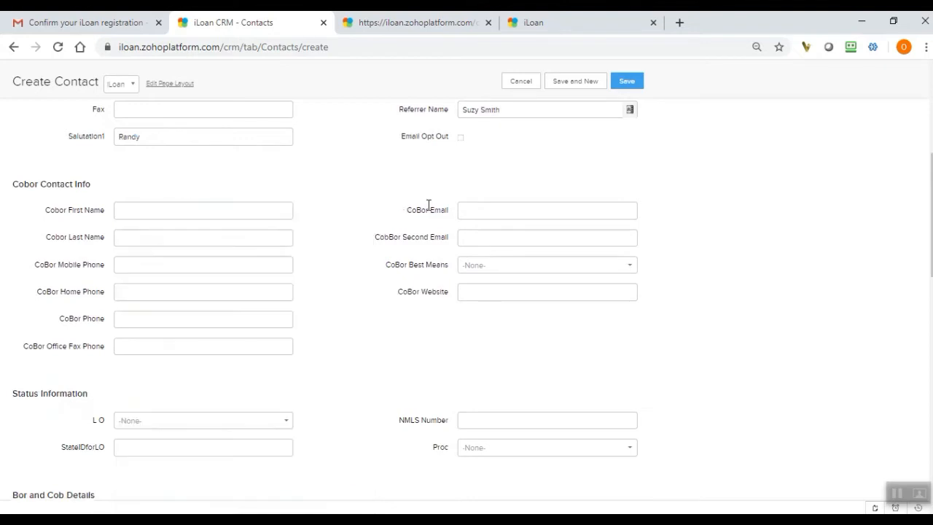
{"action": "left_click", "coordinate": [262, 210]}
{"action": "key", "text": "Tab"}
{"action": "type", "text": "Rch"}
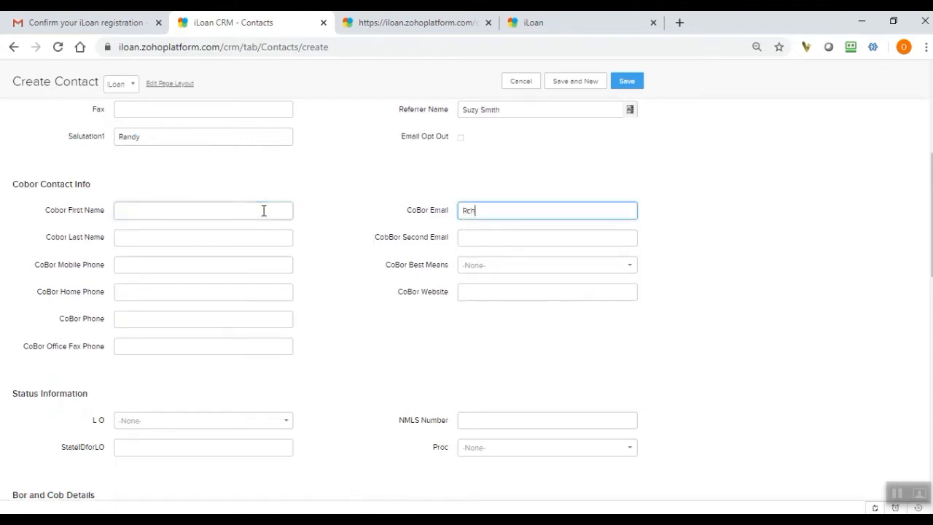
{"action": "left_click", "coordinate": [264, 210]}
{"action": "type", "text": "R"}
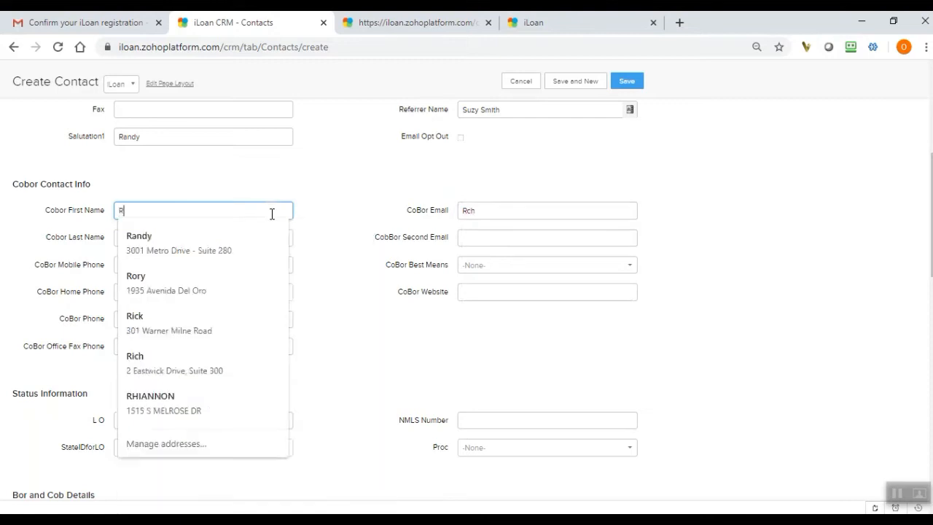
{"action": "type", "text": "achel"}
{"action": "key", "text": "Tab"}
Clear the mistyped text from the CoBor Email field.
{"action": "left_click", "coordinate": [609, 341]}
{"action": "left_click_drag", "start_coordinate": [496, 215], "coordinate": [454, 203]}
{"action": "key", "text": "BackSpace"}
{"action": "left_click", "coordinate": [804, 351]}
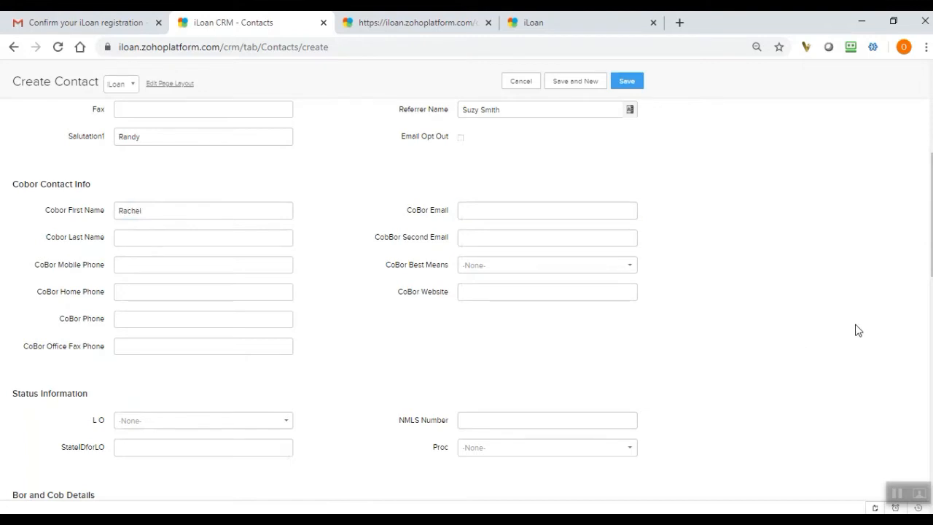
Examine the Status Information and Bor and Cob Details fields, including the borrower's Birth Date.
{"action": "scroll", "coordinate": [927, 268], "scroll_direction": "down", "scroll_amount": 3}
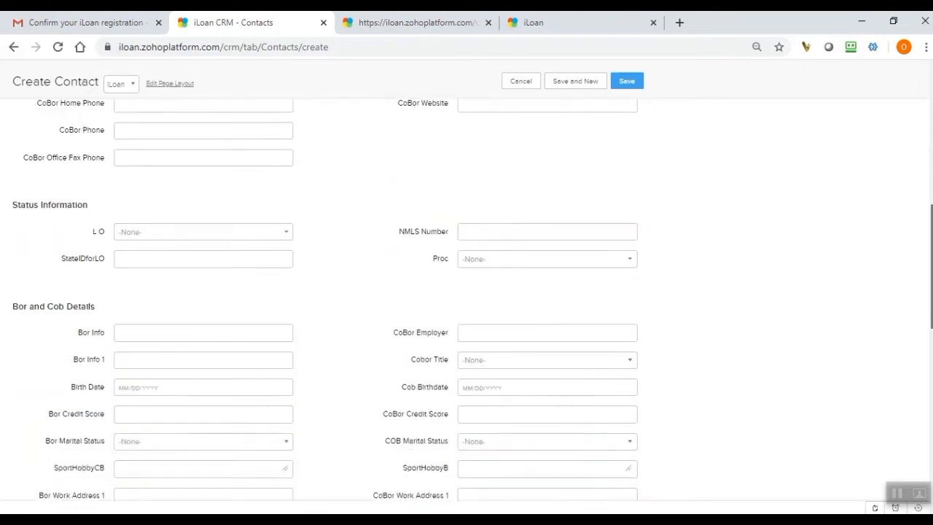
{"action": "scroll", "coordinate": [927, 269], "scroll_direction": "down", "scroll_amount": 1}
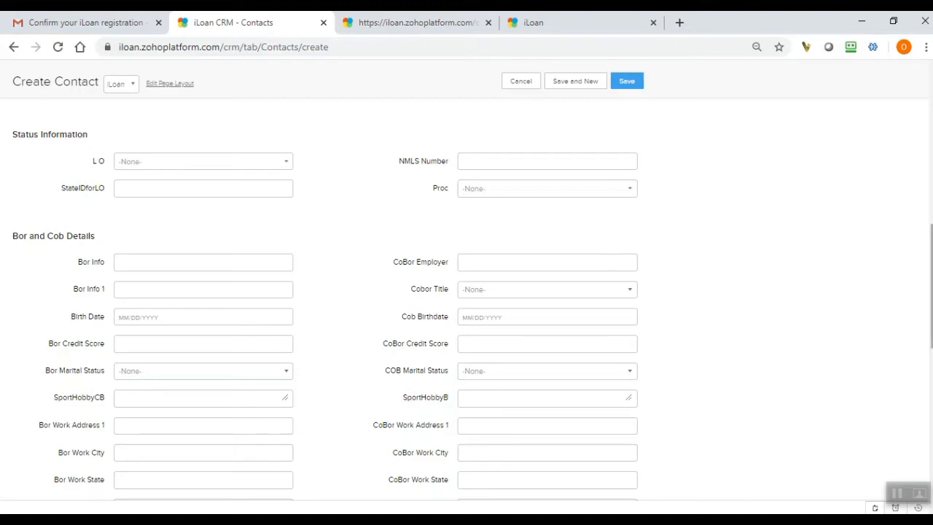
{"action": "scroll", "coordinate": [608, 258], "scroll_direction": "down", "scroll_amount": 1}
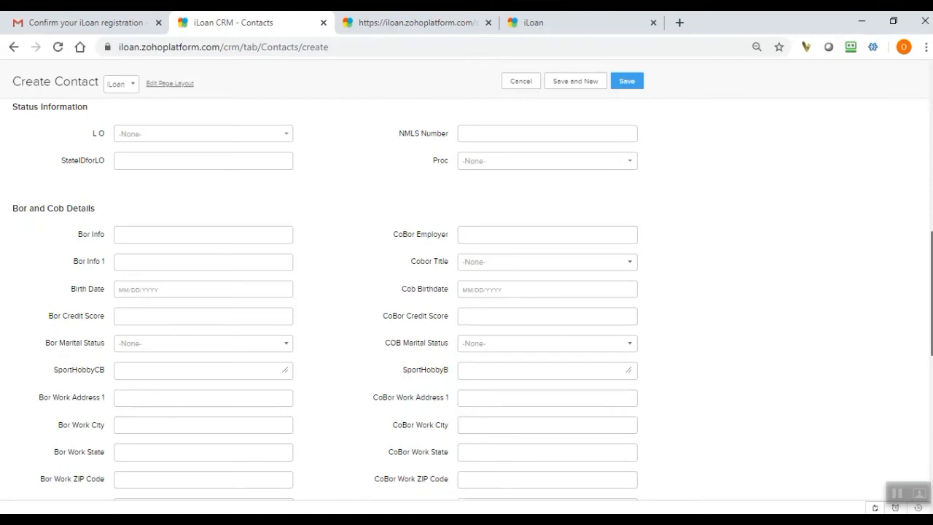
{"action": "scroll", "coordinate": [466, 299], "scroll_direction": "down", "scroll_amount": 2}
{"action": "scroll", "coordinate": [467, 298], "scroll_direction": "down", "scroll_amount": 1}
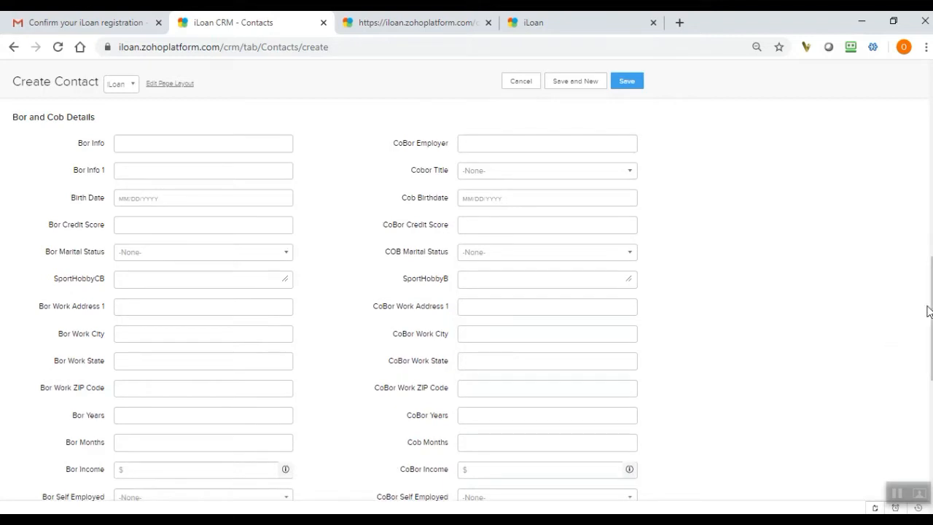
{"action": "left_click_drag", "start_coordinate": [930, 312], "coordinate": [931, 318]}
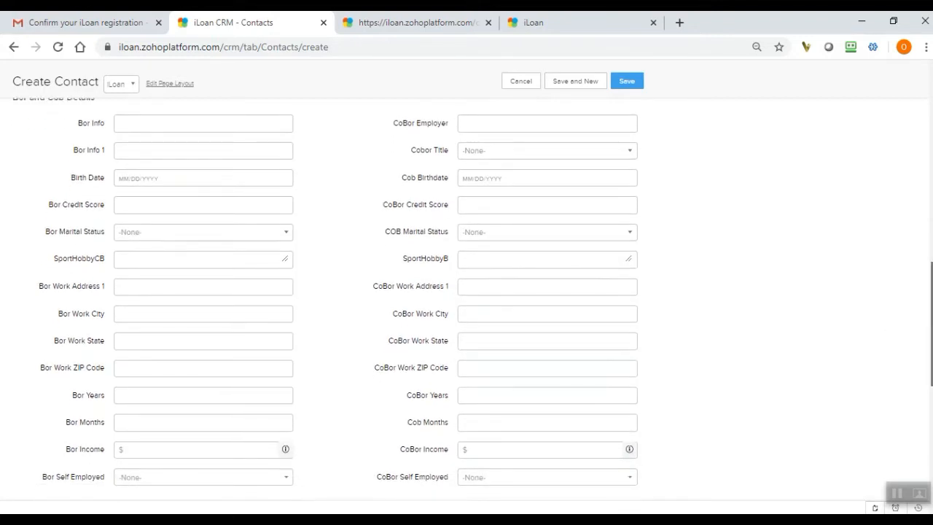
{"action": "left_click_drag", "start_coordinate": [930, 318], "coordinate": [931, 326]}
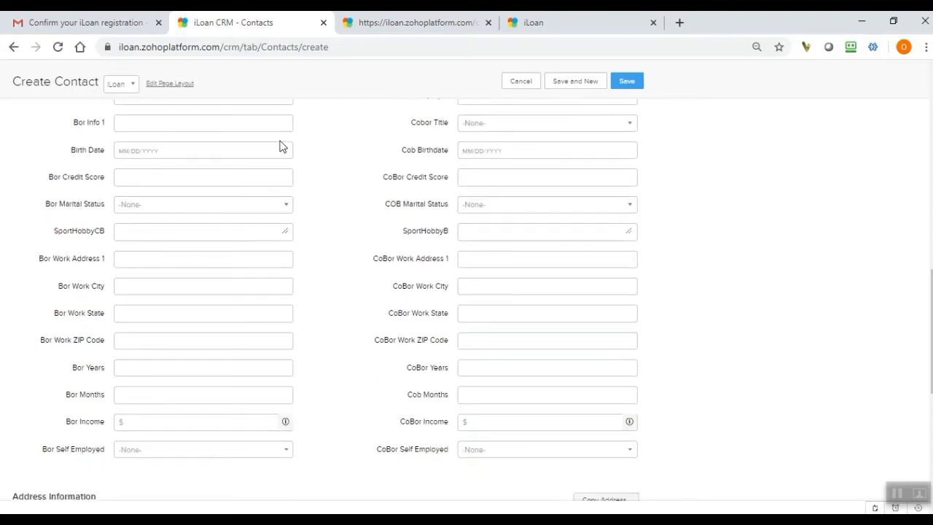
{"action": "left_click", "coordinate": [239, 145]}
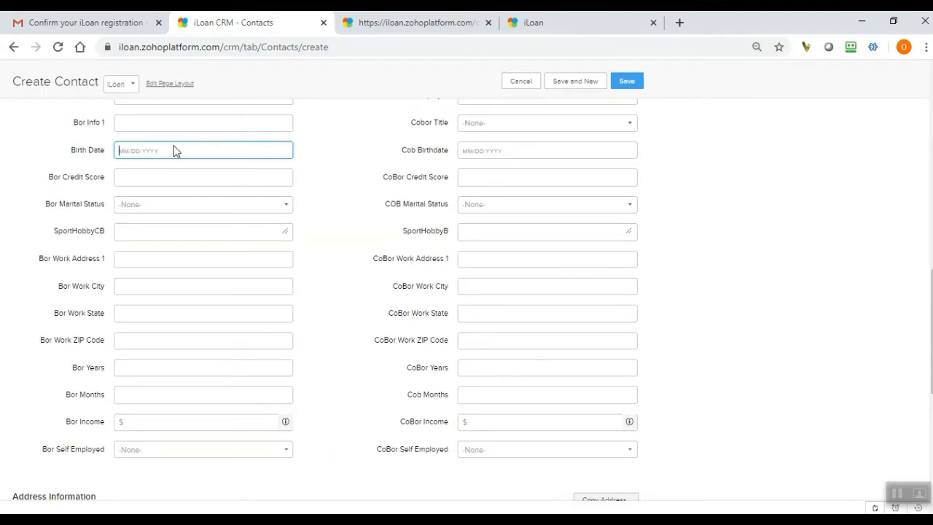
Fill in the contact's Mailing Street in Address Information from a saved address suggestion.
{"action": "left_click_drag", "start_coordinate": [931, 306], "coordinate": [931, 372]}
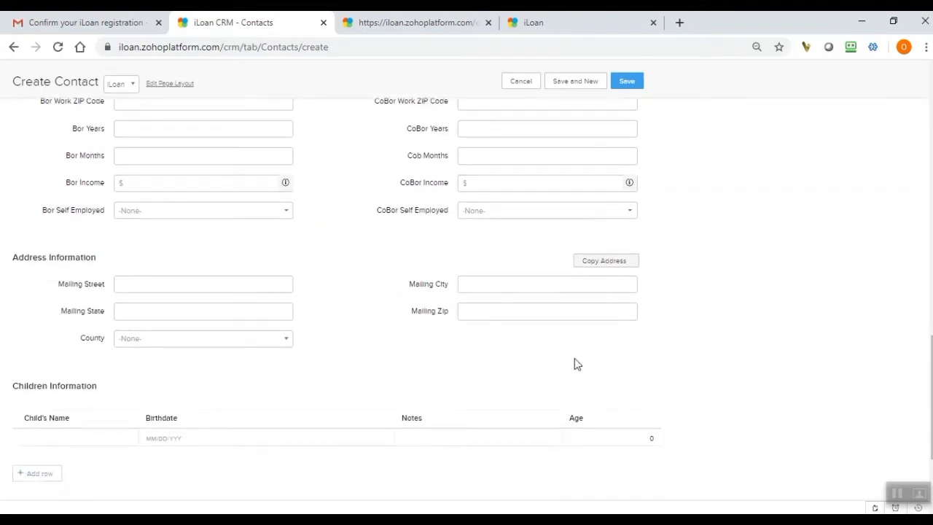
{"action": "left_click", "coordinate": [266, 283]}
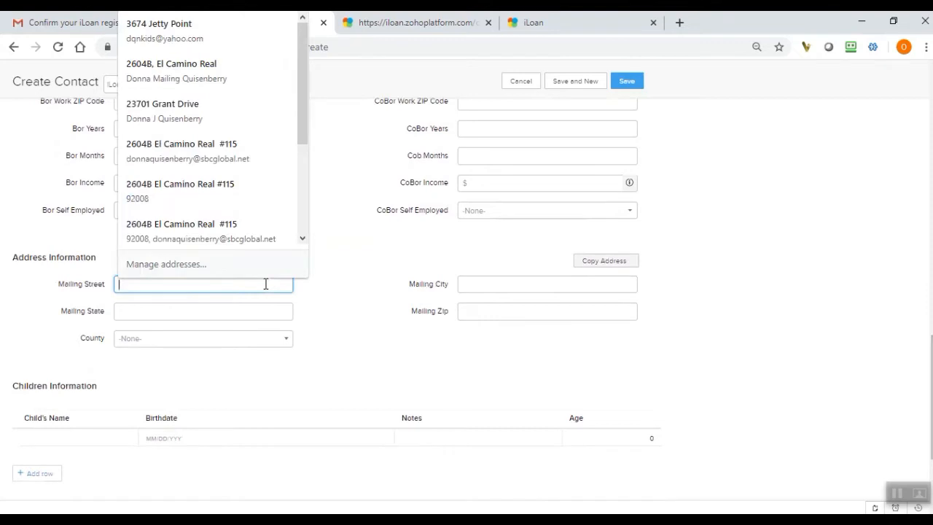
{"action": "left_click", "coordinate": [233, 234]}
{"action": "left_click_drag", "start_coordinate": [344, 338], "coordinate": [364, 365]}
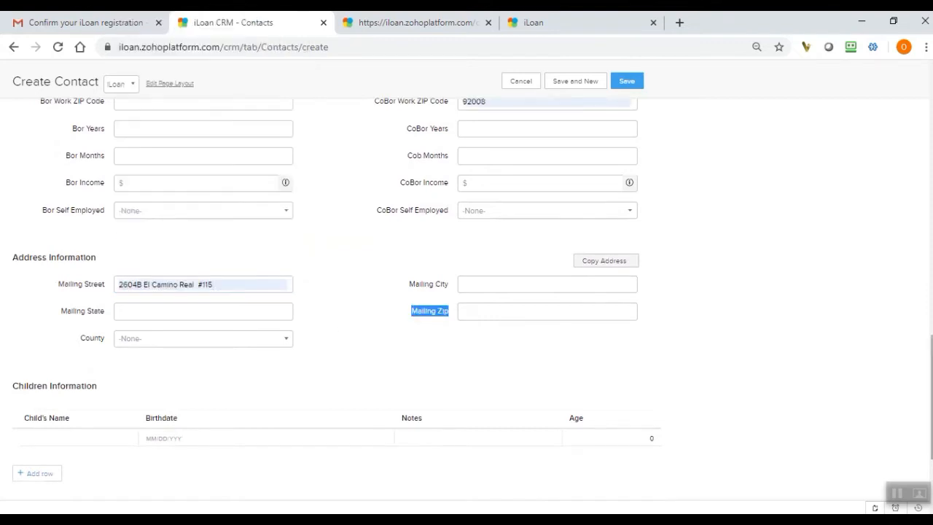
Enable the See Approval Coach option under Show Borrower Interview for the new contact.
{"action": "left_click_drag", "start_coordinate": [931, 393], "coordinate": [931, 436]}
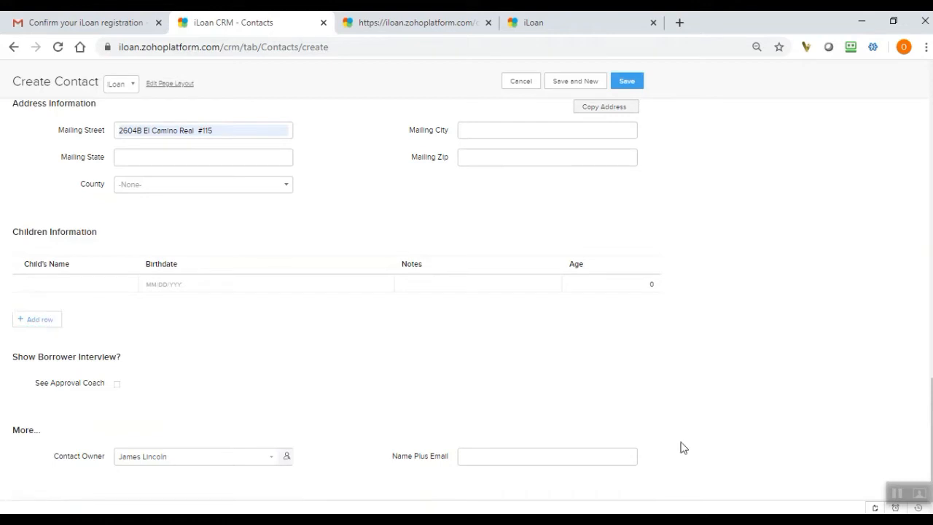
{"action": "left_click", "coordinate": [117, 385]}
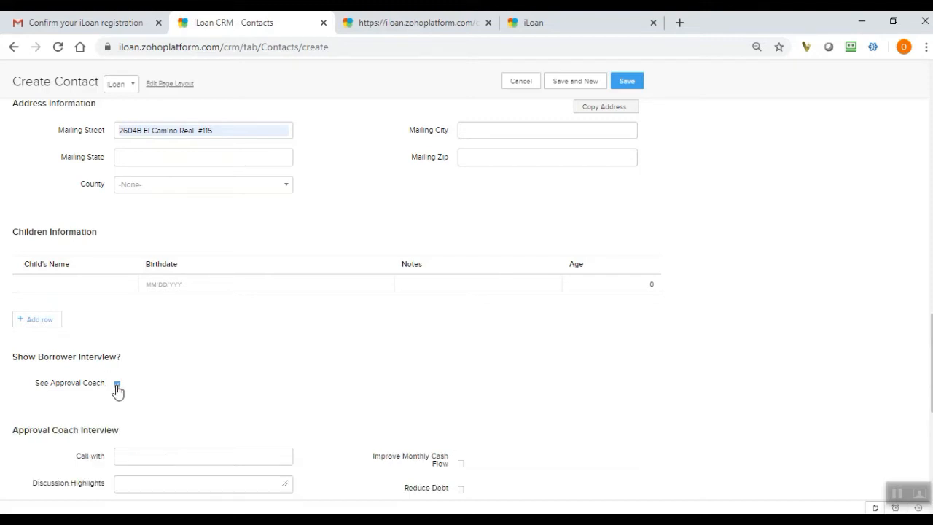
{"action": "left_click", "coordinate": [117, 385]}
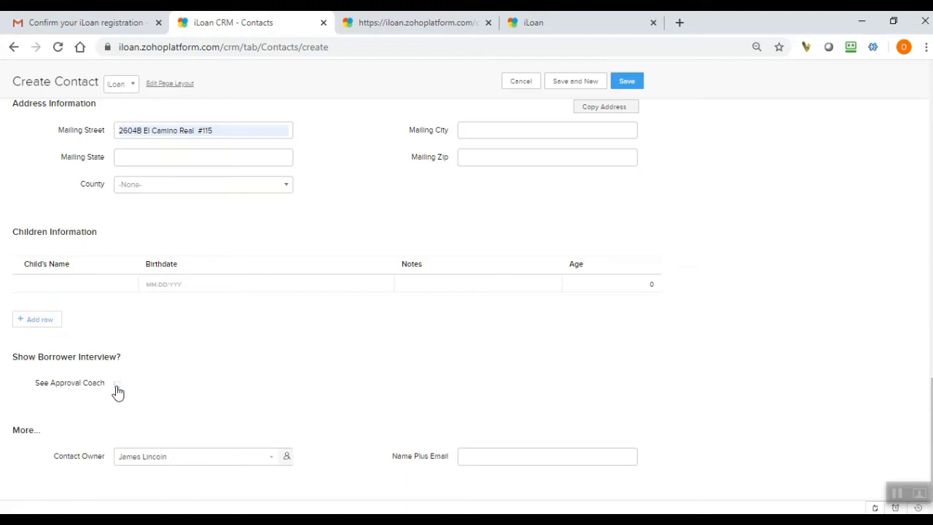
{"action": "left_click", "coordinate": [117, 384]}
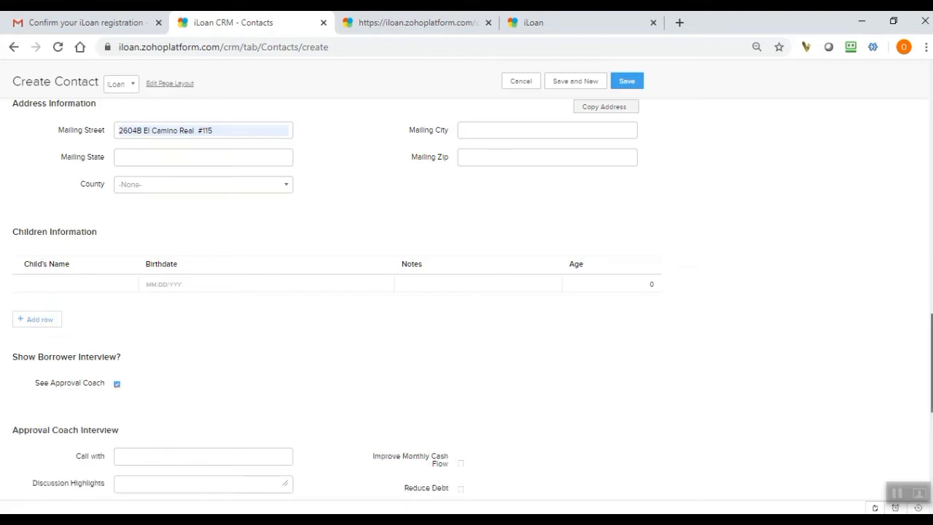
Examine the Approval Coach Interview fields, from Call with through the financial goal options to Debt Free and Financial Freedom.
{"action": "scroll", "coordinate": [336, 300], "scroll_direction": "down", "scroll_amount": 3}
{"action": "scroll", "coordinate": [466, 306], "scroll_direction": "down", "scroll_amount": 1}
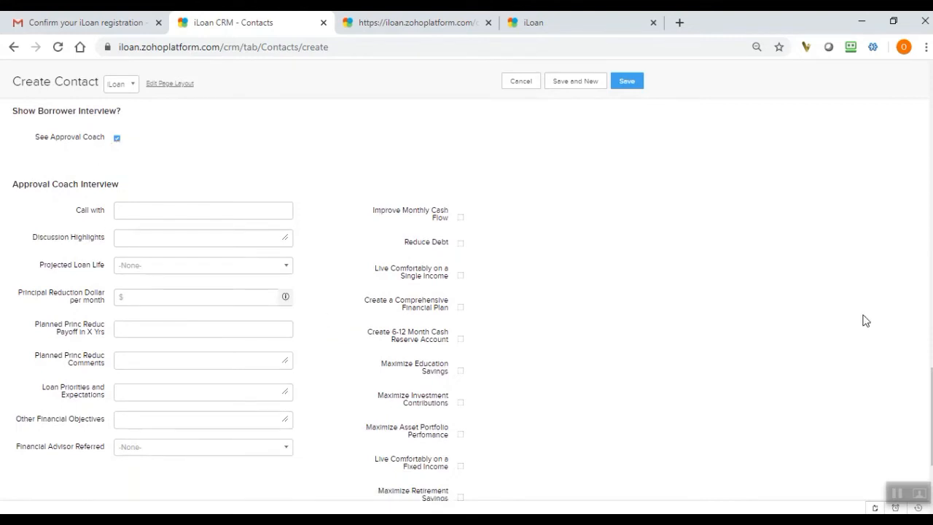
{"action": "scroll", "coordinate": [930, 408], "scroll_direction": "down", "scroll_amount": 1}
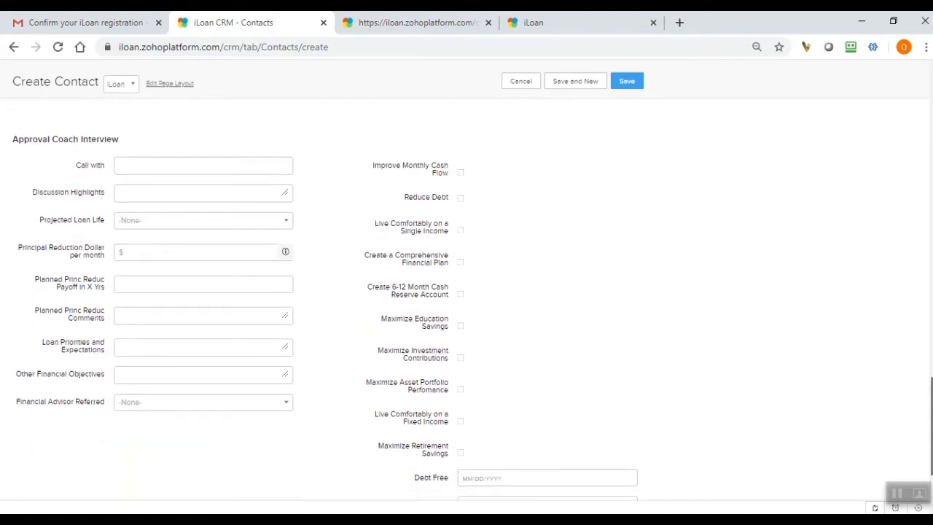
{"action": "left_click_drag", "start_coordinate": [931, 427], "coordinate": [931, 425]}
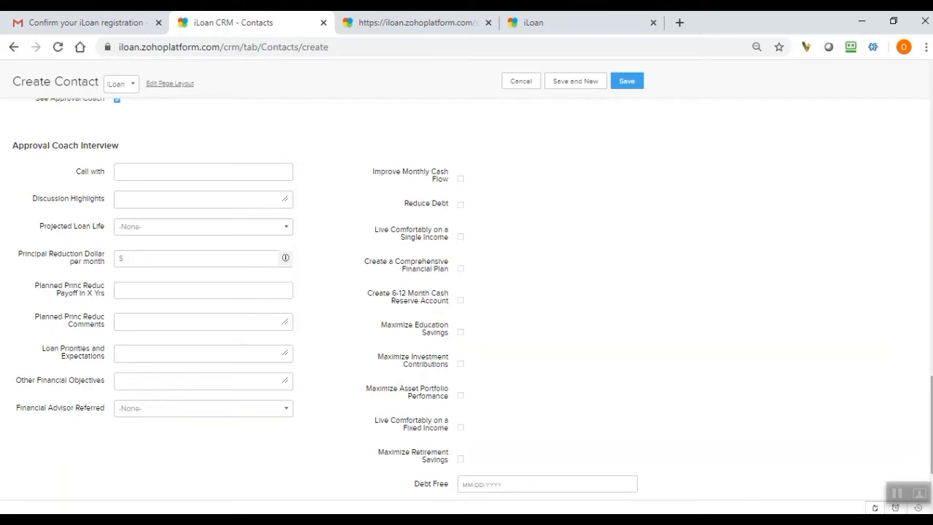
{"action": "scroll", "coordinate": [370, 201], "scroll_direction": "up", "scroll_amount": 1}
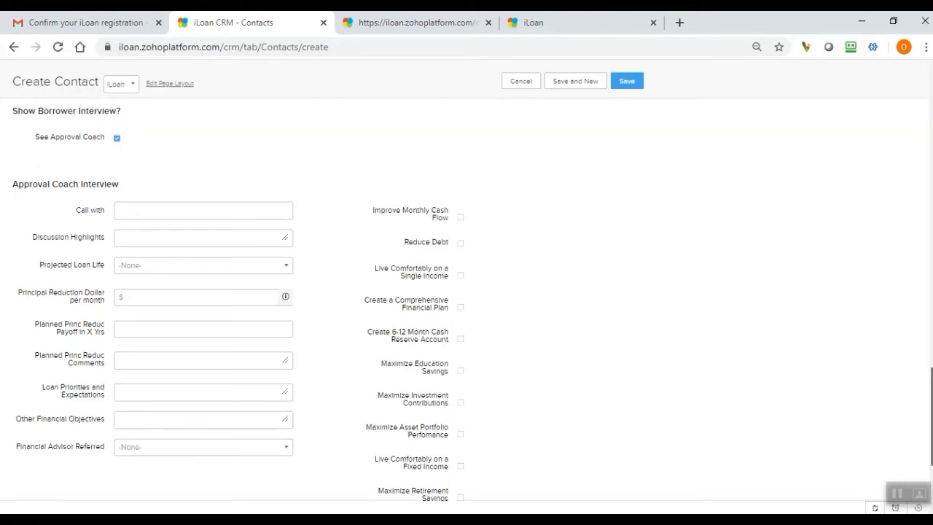
{"action": "scroll", "coordinate": [472, 305], "scroll_direction": "up", "scroll_amount": 3}
{"action": "scroll", "coordinate": [472, 304], "scroll_direction": "down", "scroll_amount": 4}
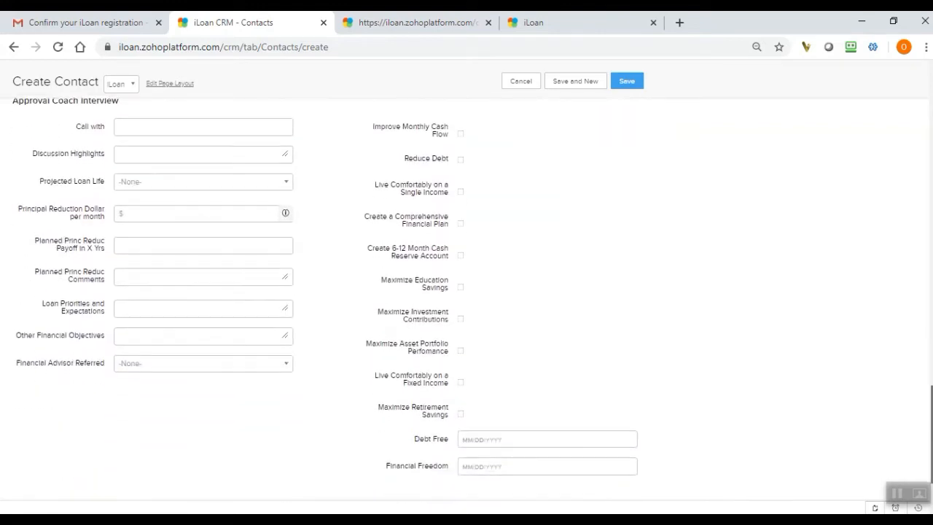
{"action": "scroll", "coordinate": [472, 305], "scroll_direction": "up", "scroll_amount": 1}
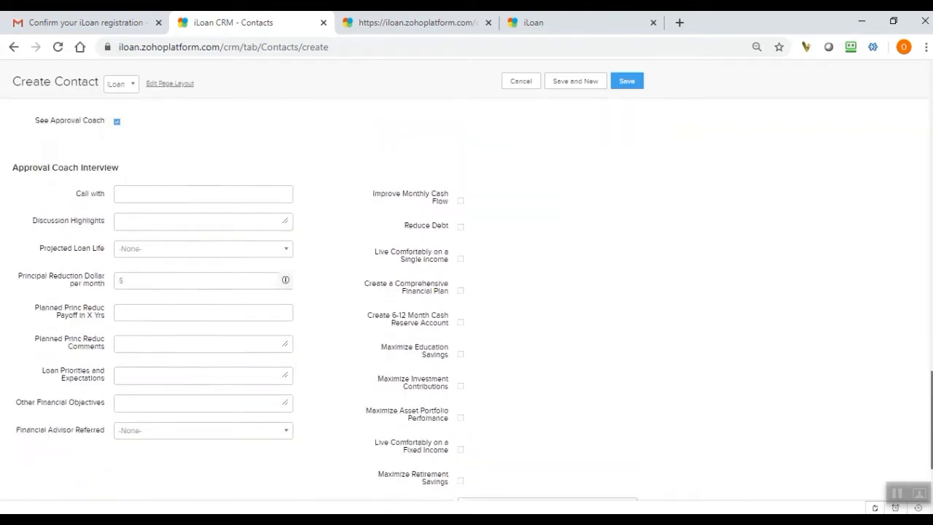
Save the new prospect contact and return to the All Contacts list.
{"action": "scroll", "coordinate": [472, 305], "scroll_direction": "up", "scroll_amount": 7}
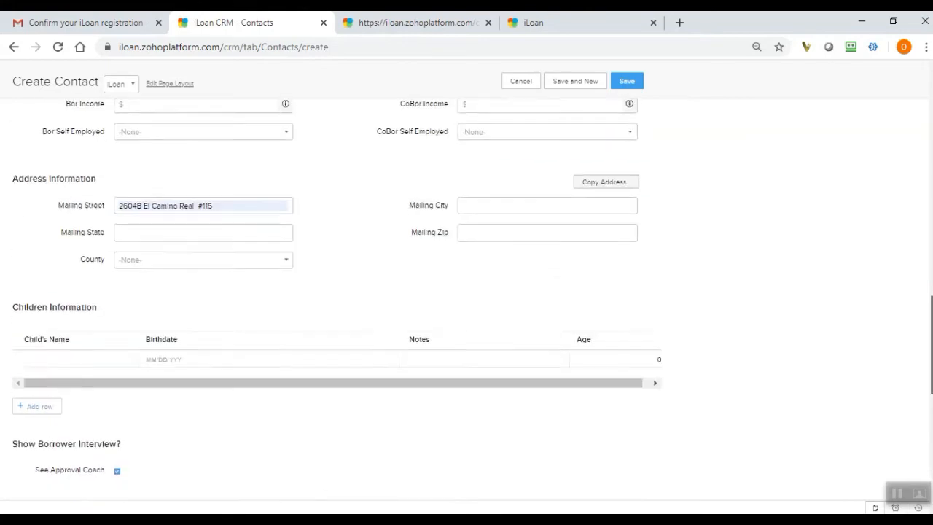
{"action": "scroll", "coordinate": [472, 304], "scroll_direction": "up", "scroll_amount": 7}
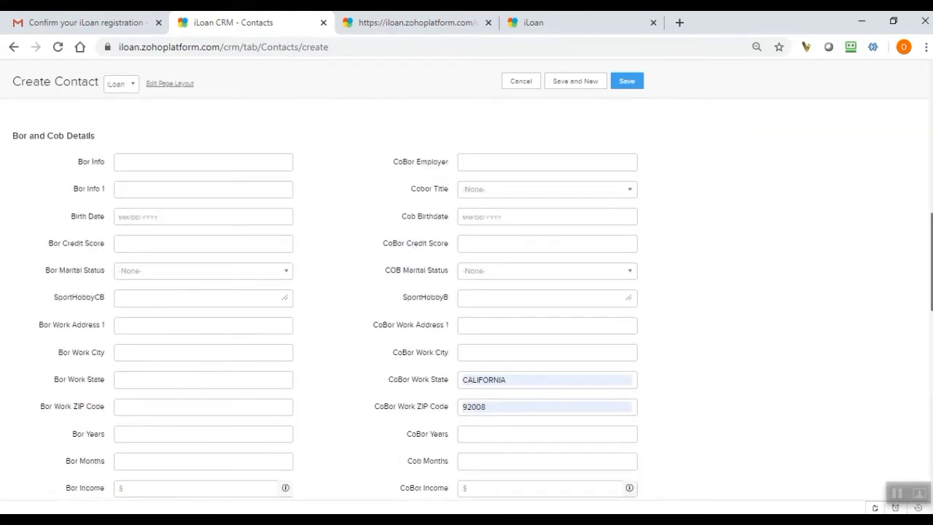
{"action": "scroll", "coordinate": [664, 165], "scroll_direction": "up", "scroll_amount": 7}
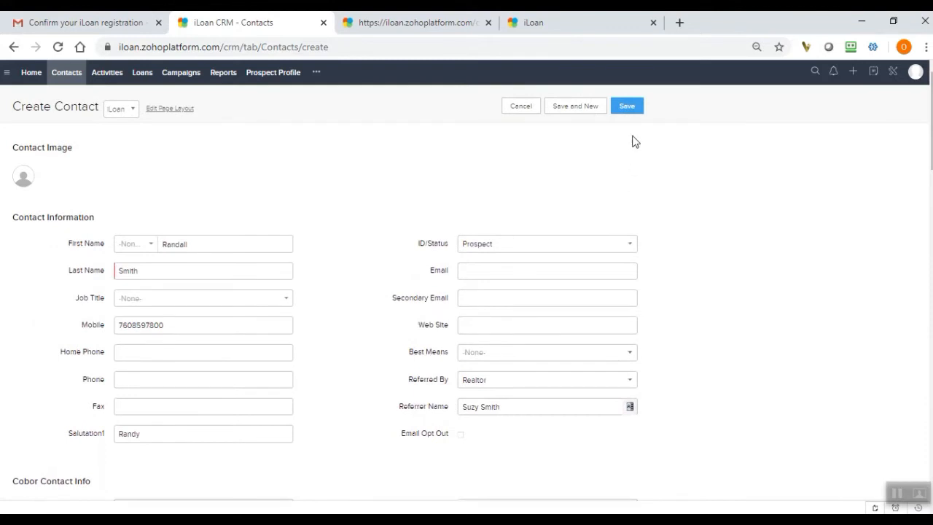
{"action": "left_click", "coordinate": [628, 108]}
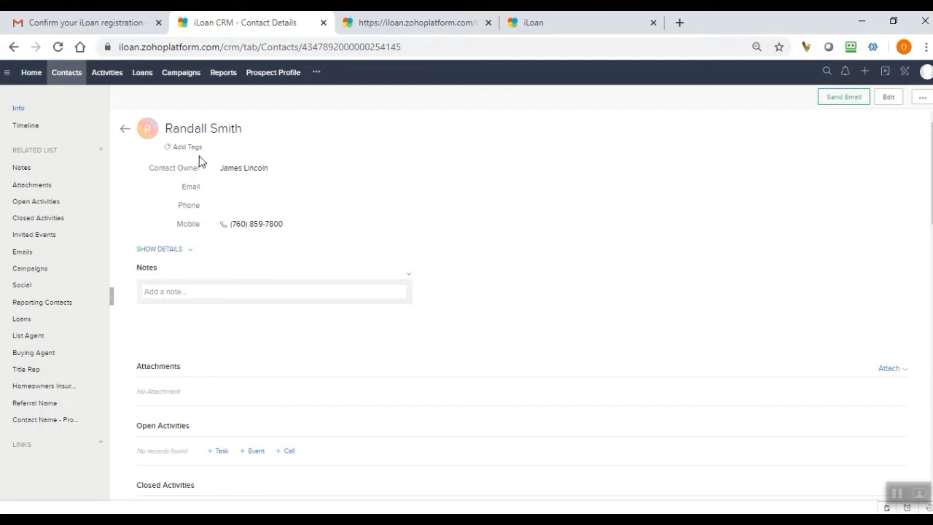
{"action": "left_click", "coordinate": [72, 80]}
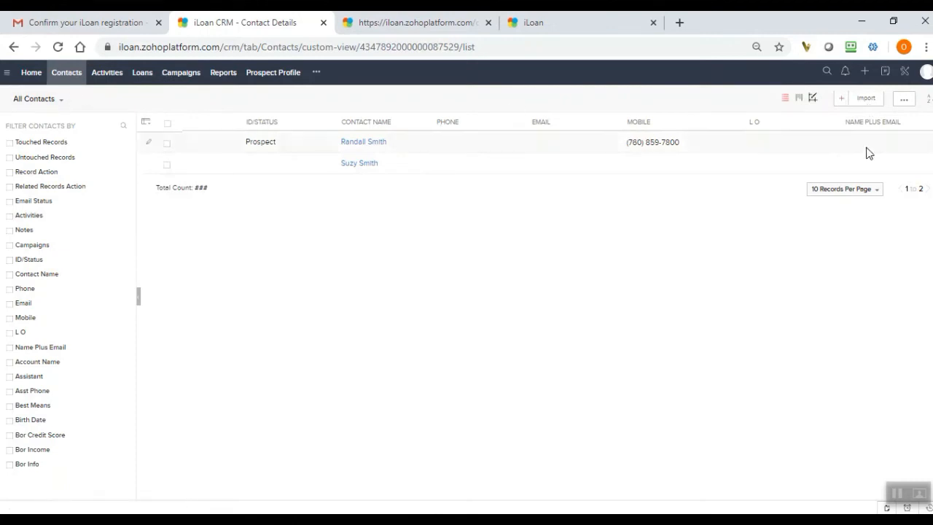
Open a blank contact creation form and cancel it.
{"action": "left_click", "coordinate": [842, 100]}
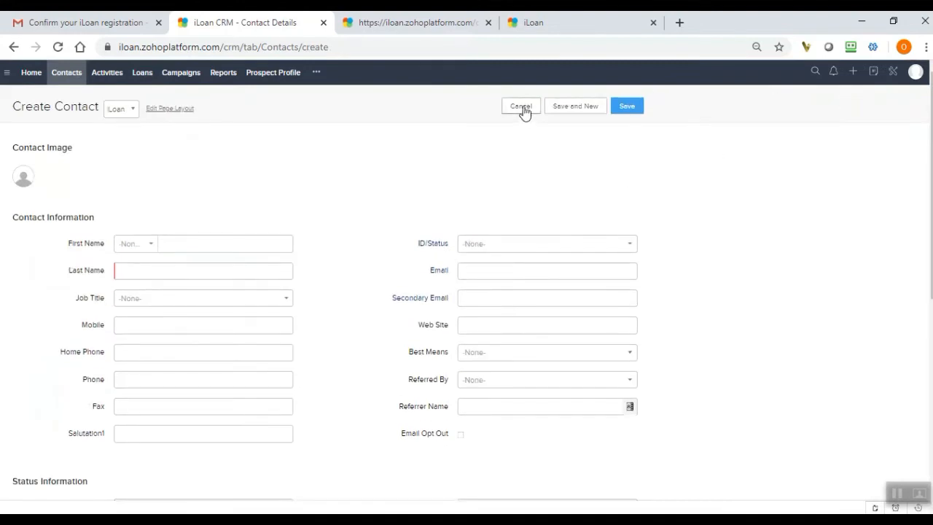
{"action": "left_click", "coordinate": [521, 107]}
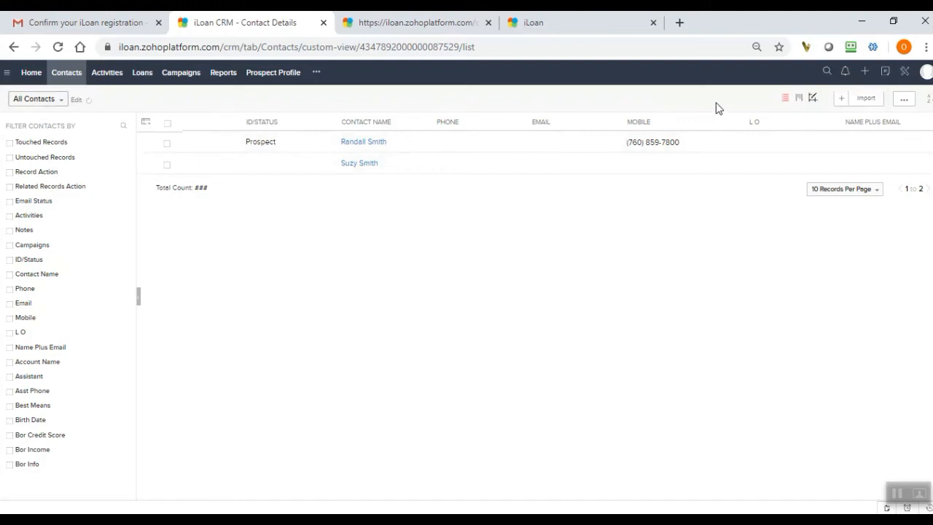
Search all CRM records for a contact by first name and return to the contacts list.
{"action": "left_click", "coordinate": [827, 73]}
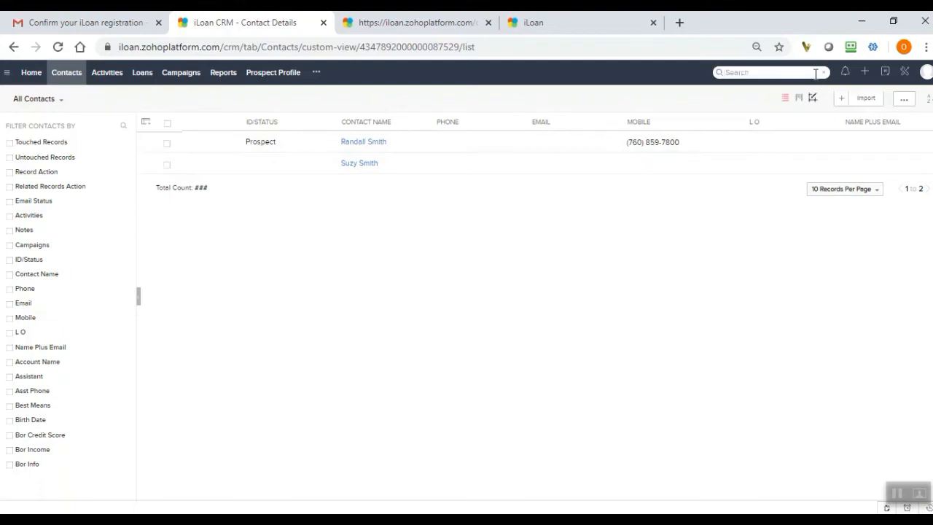
{"action": "type", "text": "suz"}
{"action": "key", "text": "BackSpace"}
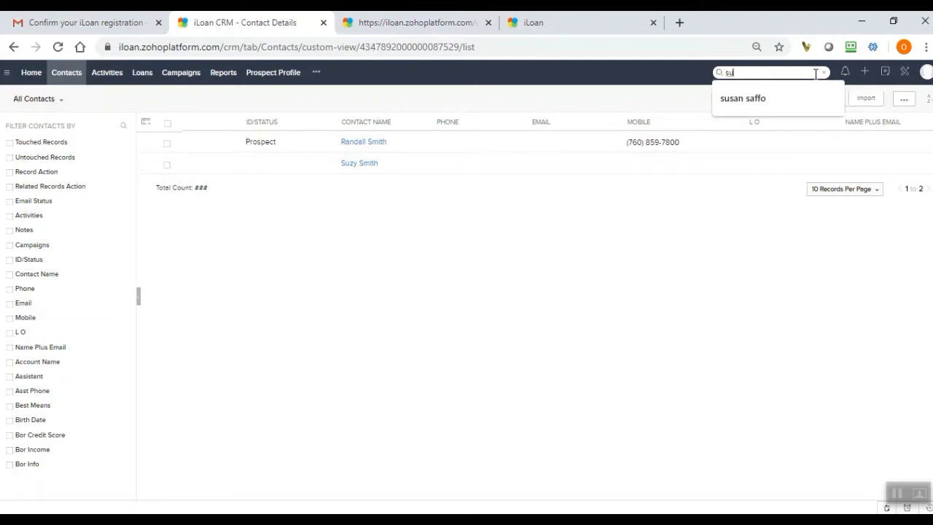
{"action": "type", "text": "suan"}
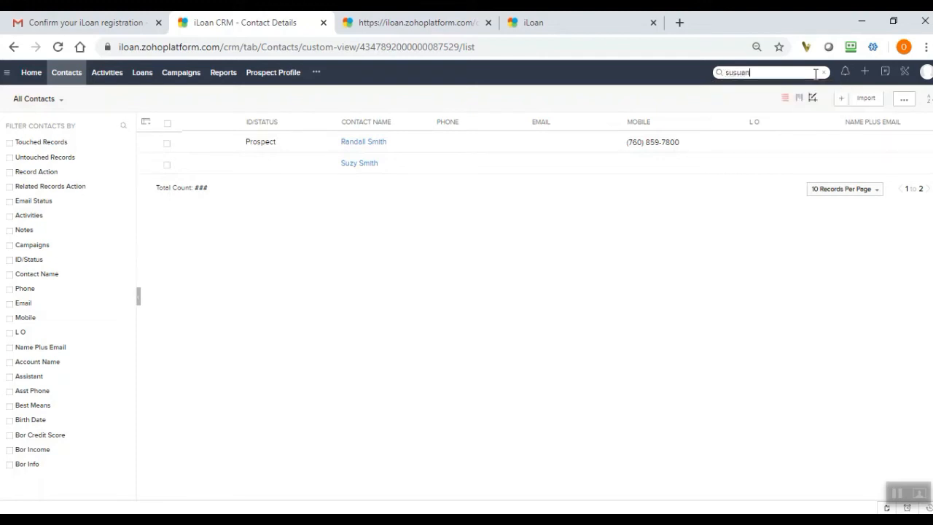
{"action": "key", "text": "BackSpace"}
{"action": "key", "text": "BackSpace"}
{"action": "key", "text": "BackSpace"}
{"action": "type", "text": "an"}
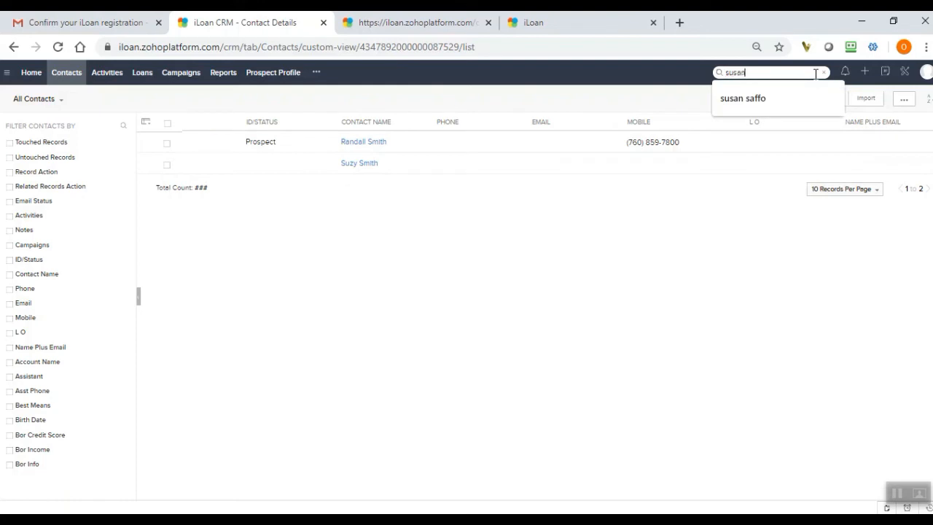
{"action": "key", "text": "Return"}
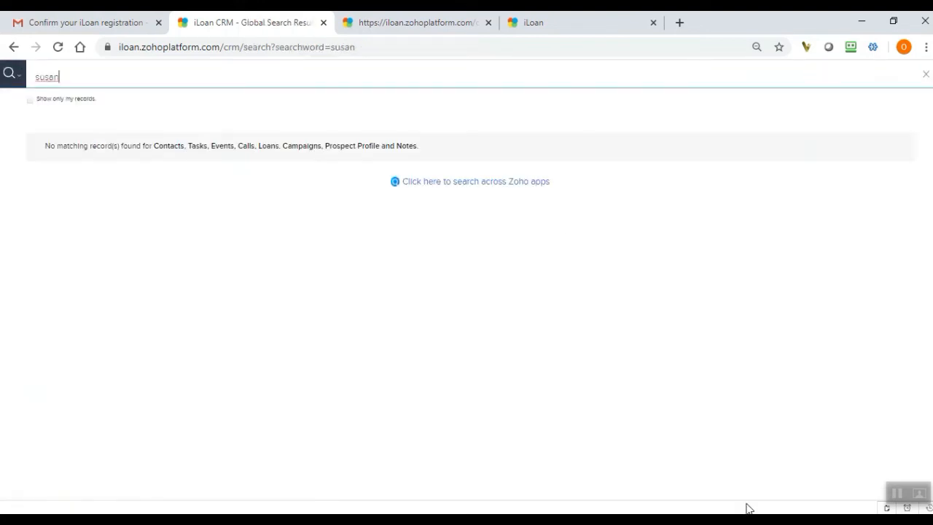
{"action": "left_click", "coordinate": [14, 47]}
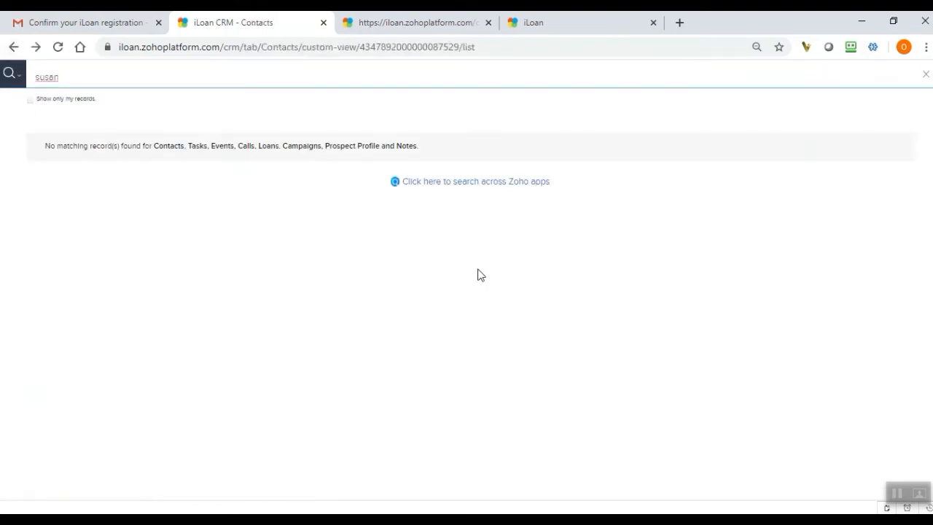
Search the CRM by the contacts' shared last name and open the referrer's record from the results.
{"action": "left_click", "coordinate": [758, 73]}
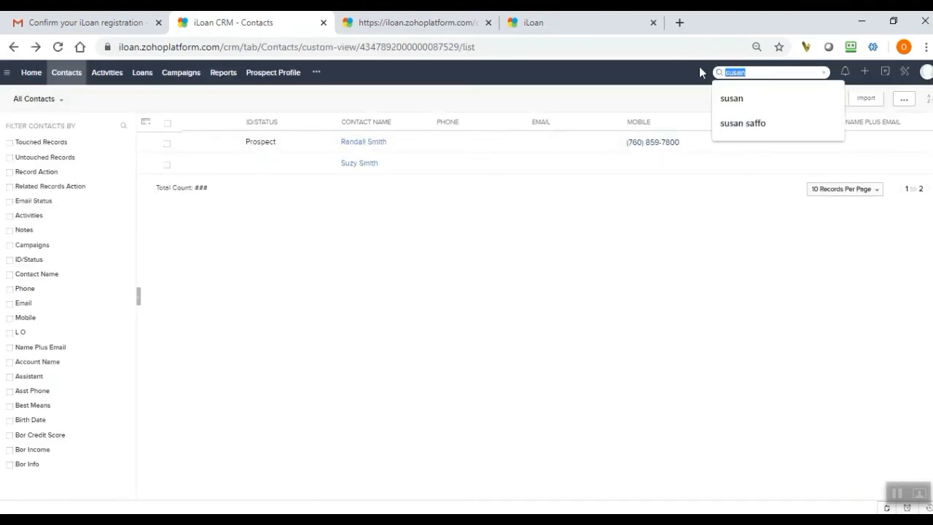
{"action": "type", "text": "smit"}
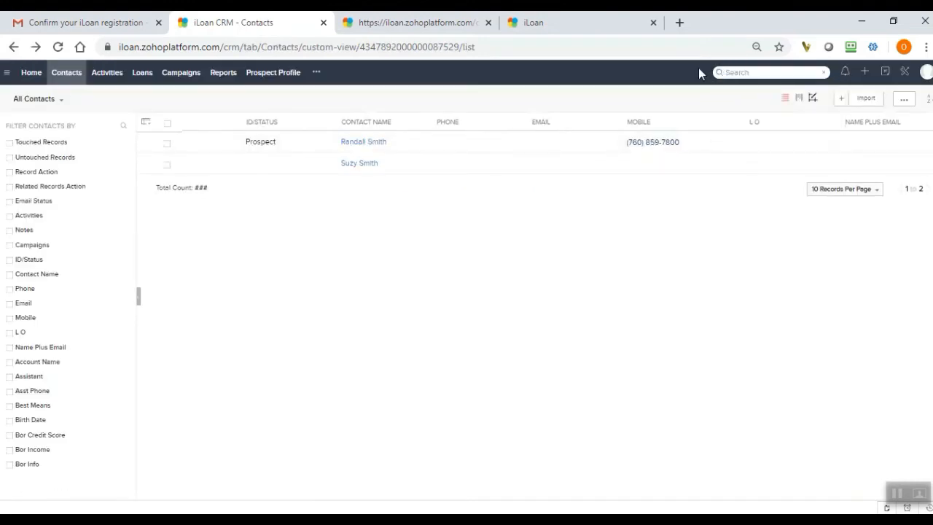
{"action": "type", "text": "h"}
{"action": "key", "text": "Return"}
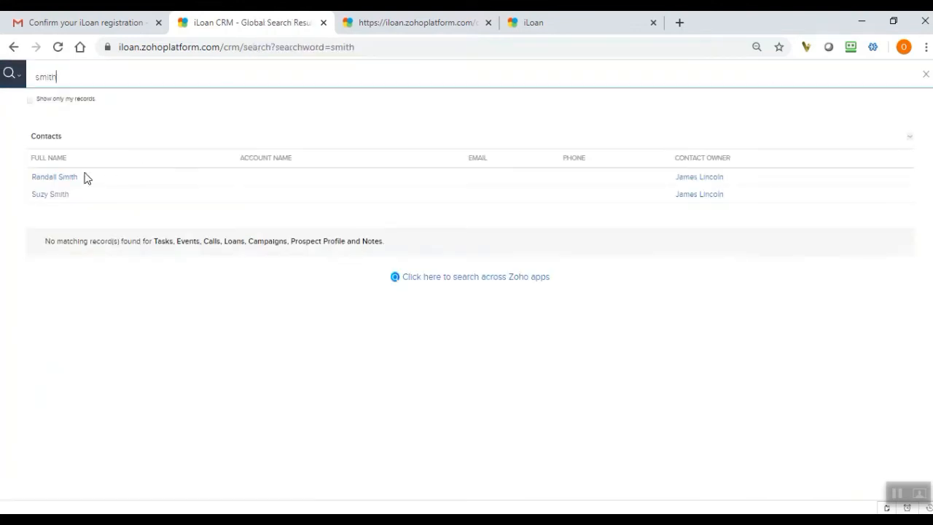
{"action": "left_click", "coordinate": [63, 198]}
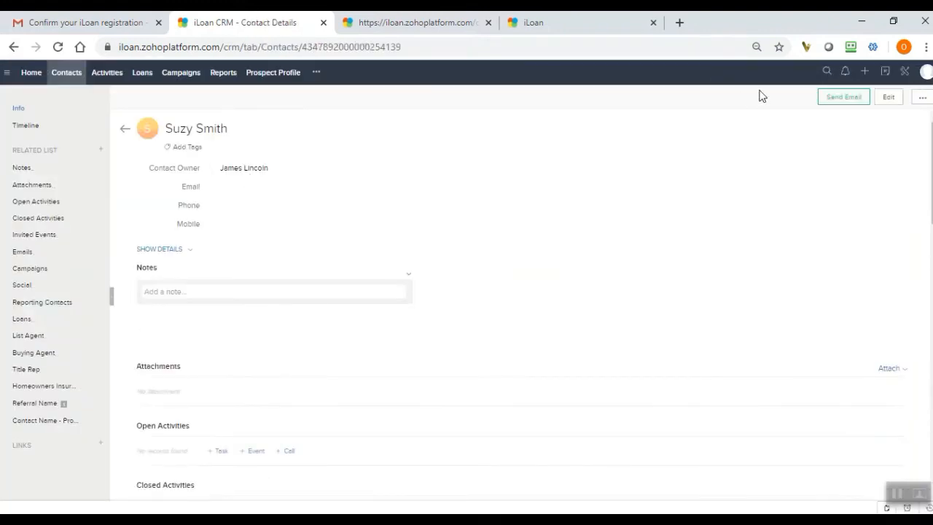
Return to the contacts list and check the All Contacts view selector.
{"action": "left_click", "coordinate": [67, 76]}
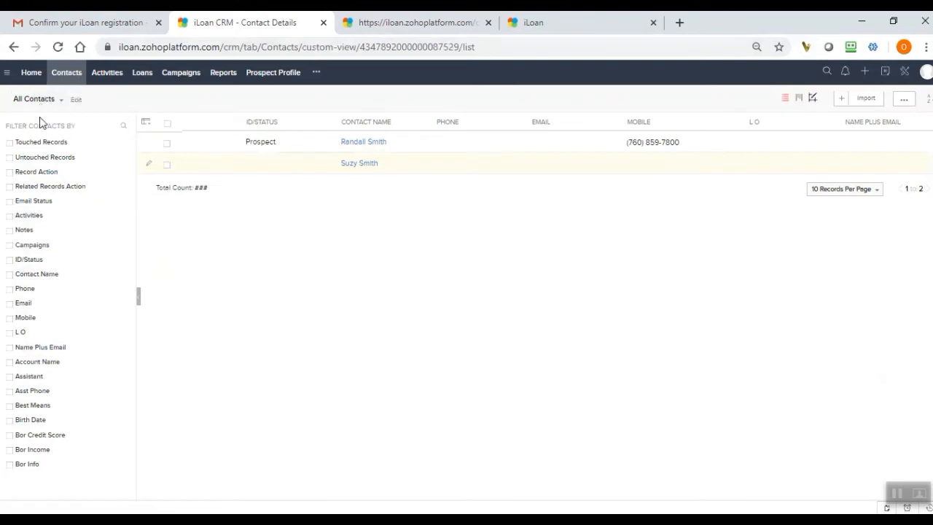
{"action": "left_click", "coordinate": [20, 102]}
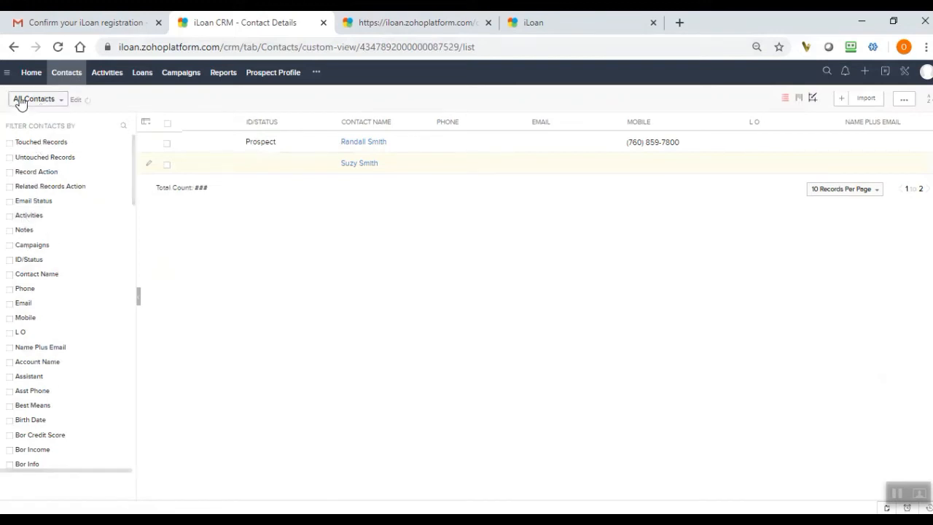
{"action": "left_click", "coordinate": [59, 102]}
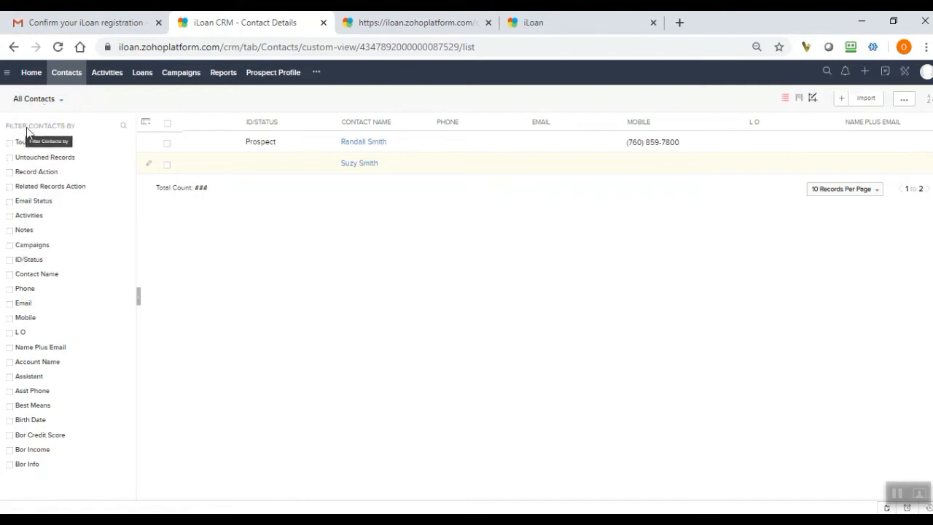
Narrow the contact filter fields with the search text "ema" and enable the Email filter.
{"action": "left_click", "coordinate": [30, 126]}
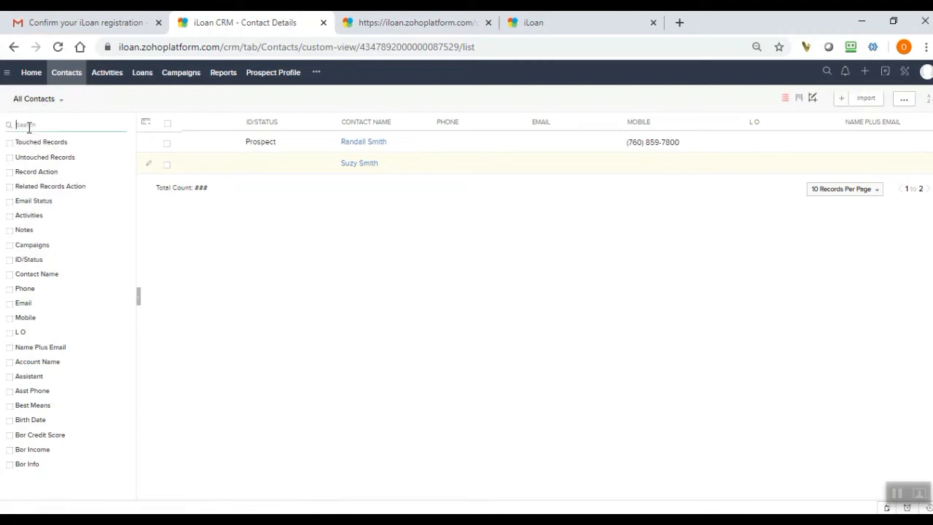
{"action": "type", "text": "em"}
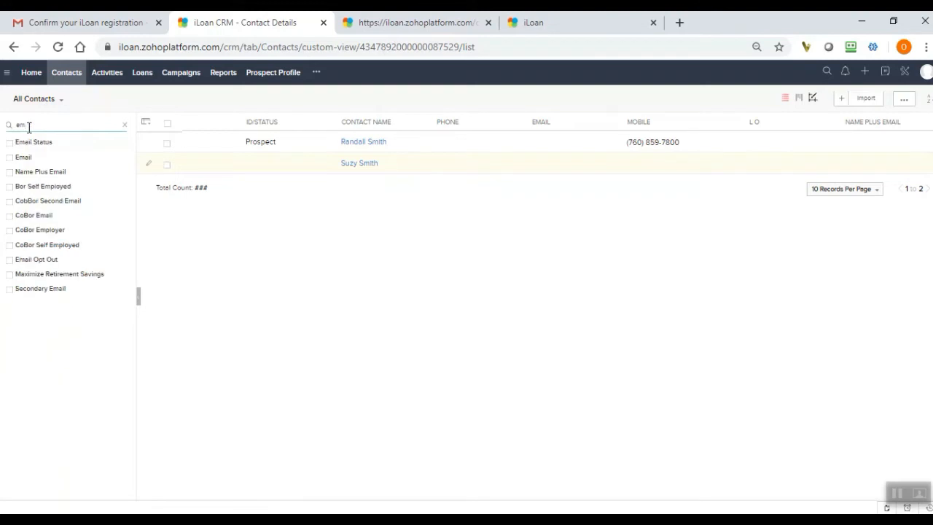
{"action": "type", "text": "ai"}
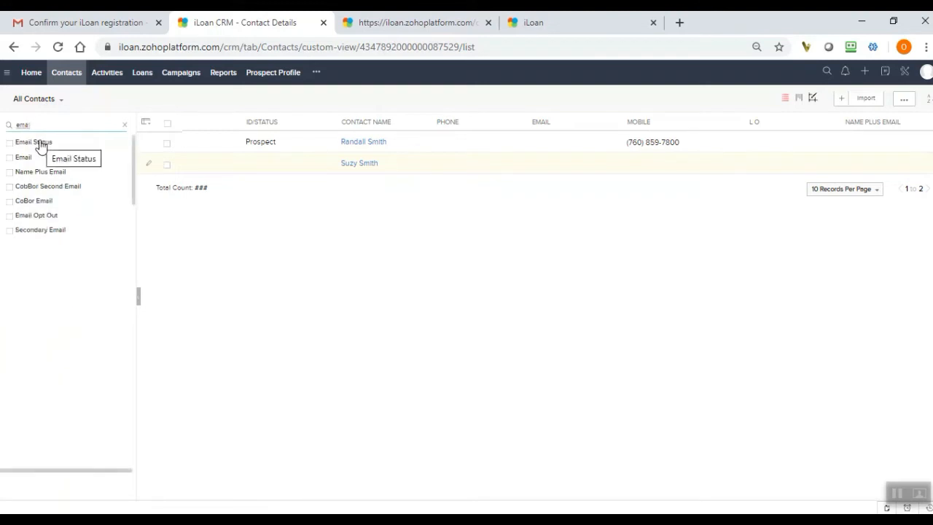
{"action": "key", "text": "BackSpace"}
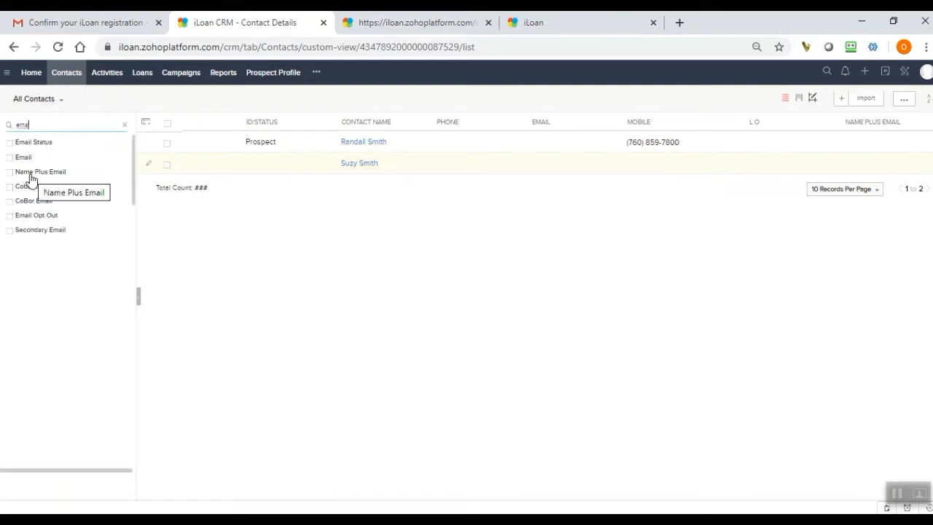
{"action": "left_click", "coordinate": [9, 157]}
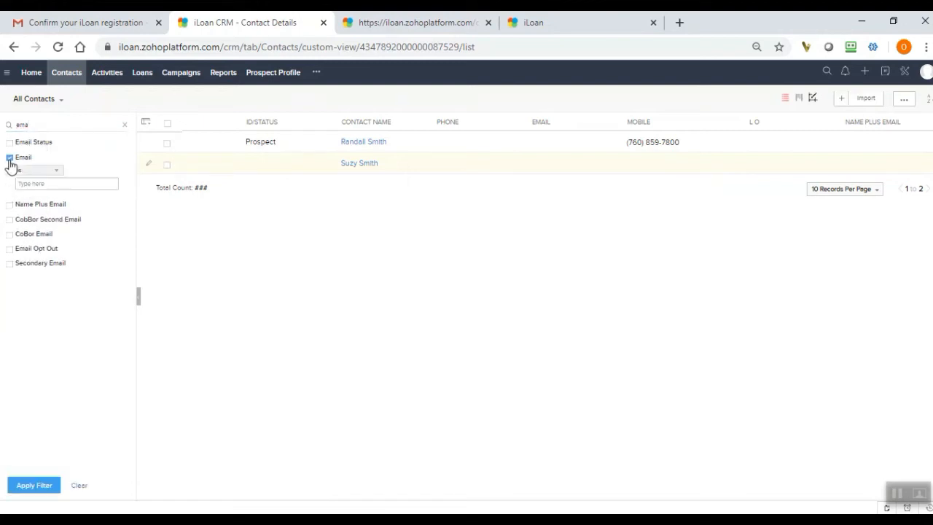
Set the Email filter condition to "is empty" and apply it to the contacts list.
{"action": "left_click", "coordinate": [55, 172]}
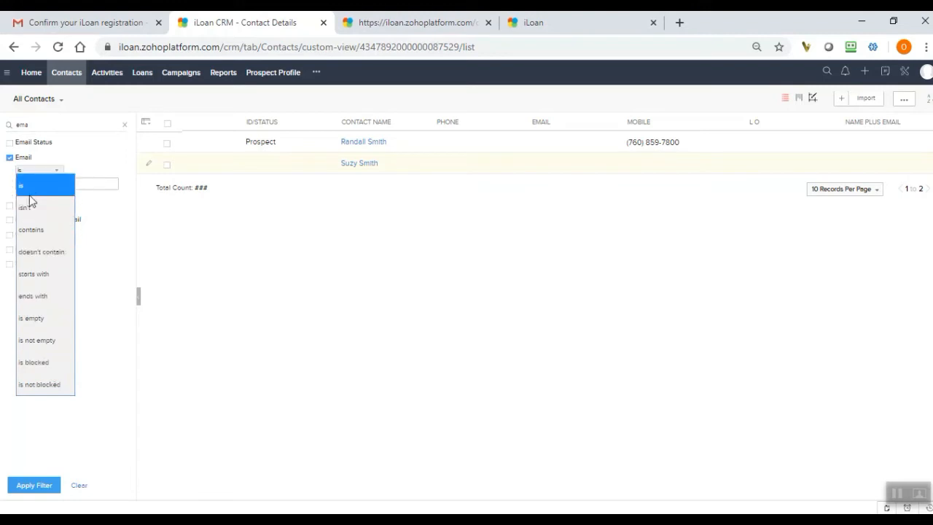
{"action": "left_click", "coordinate": [41, 318]}
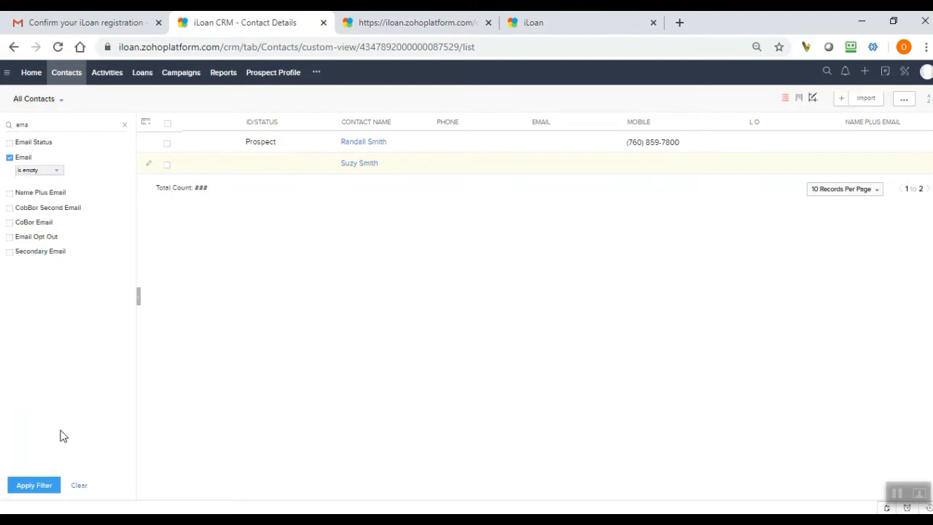
{"action": "left_click", "coordinate": [44, 486]}
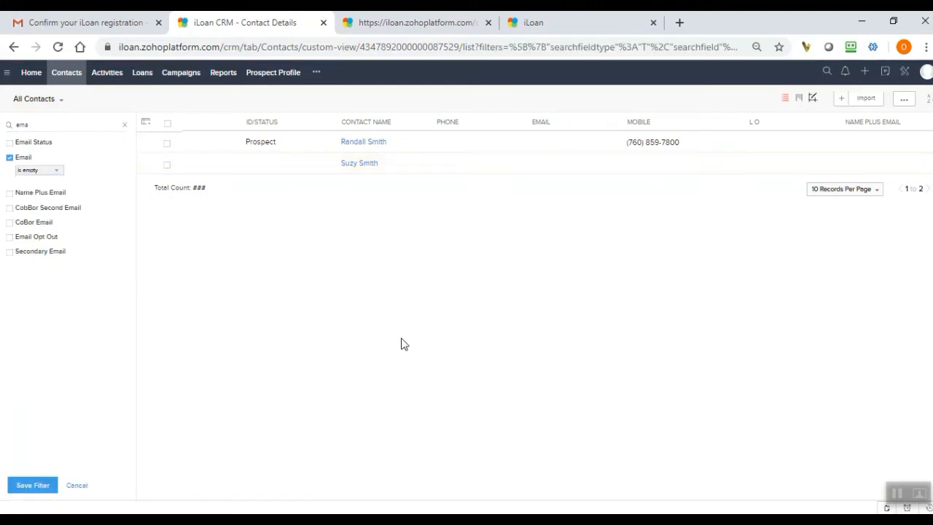
Apply the Email filter with the condition "is not empty" to the contacts list, and clear the filter.
{"action": "left_click", "coordinate": [58, 172]}
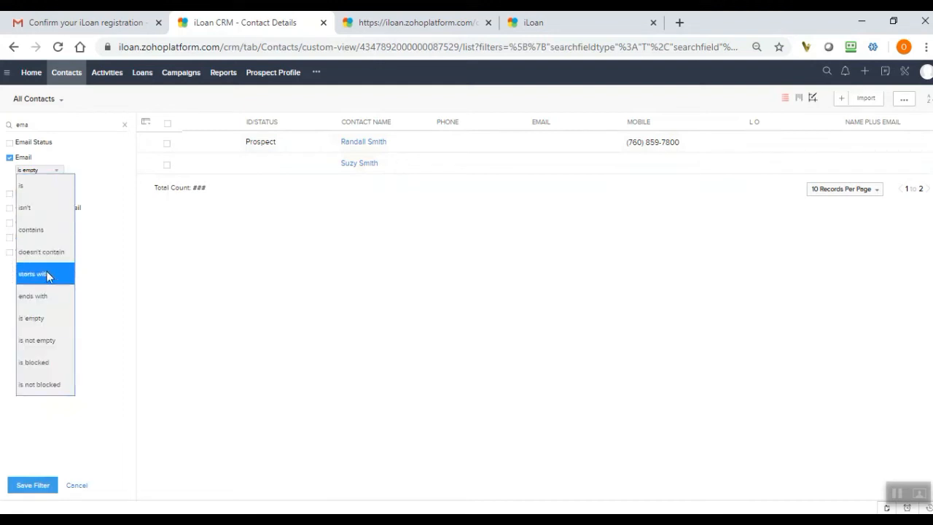
{"action": "left_click", "coordinate": [51, 340]}
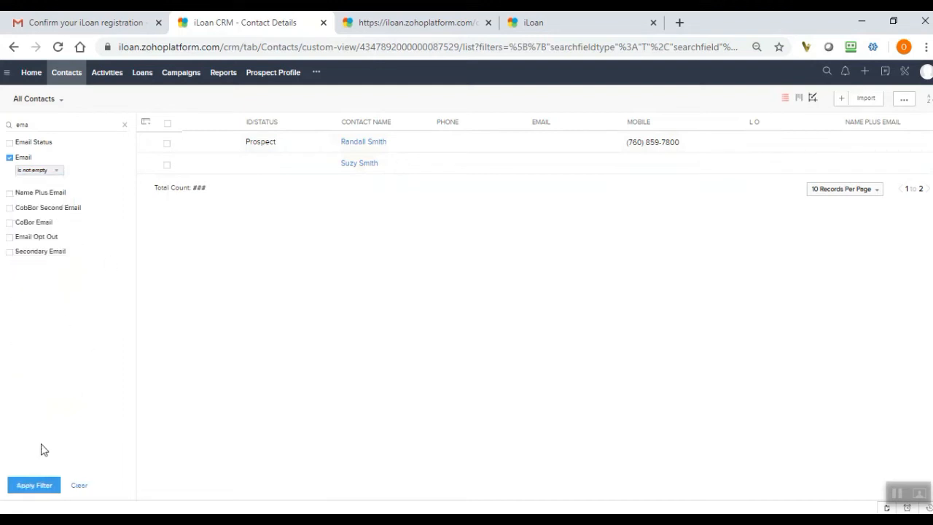
{"action": "left_click", "coordinate": [20, 486]}
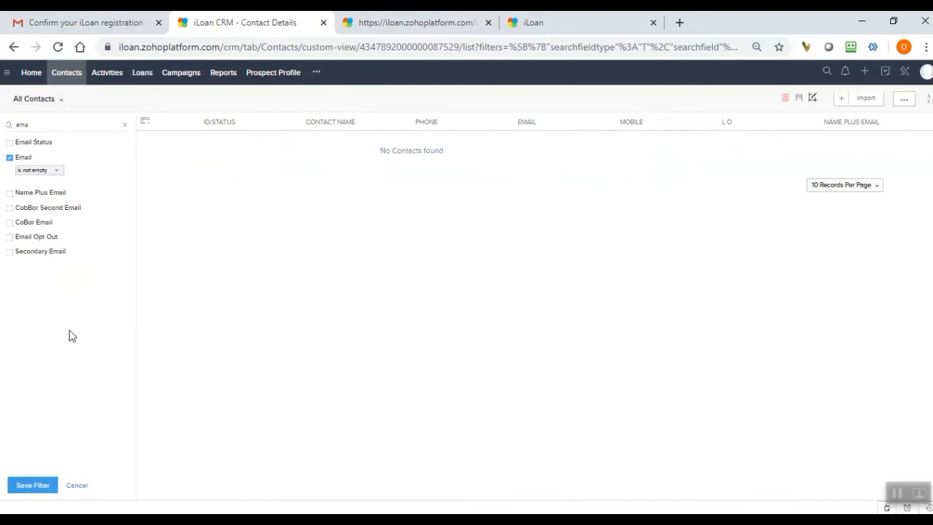
{"action": "left_click", "coordinate": [77, 487]}
{"action": "left_click", "coordinate": [79, 485]}
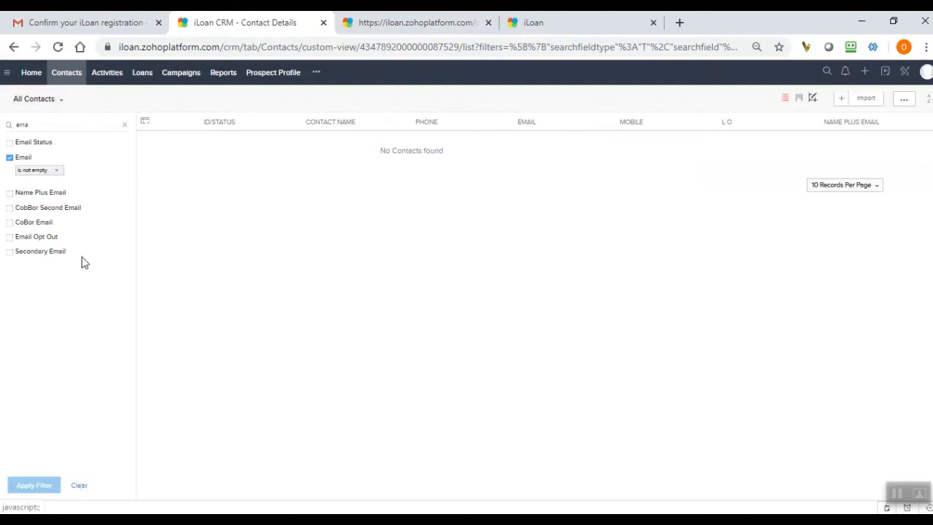
Find the ID/Status filter with the search text "id" and filter the contacts by ID/Status is Prospect.
{"action": "left_click", "coordinate": [124, 124]}
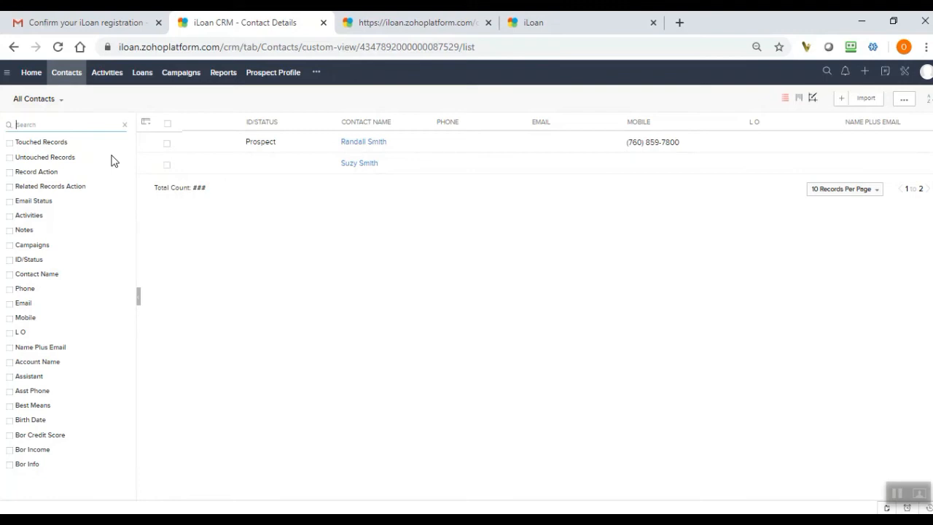
{"action": "type", "text": "Id"}
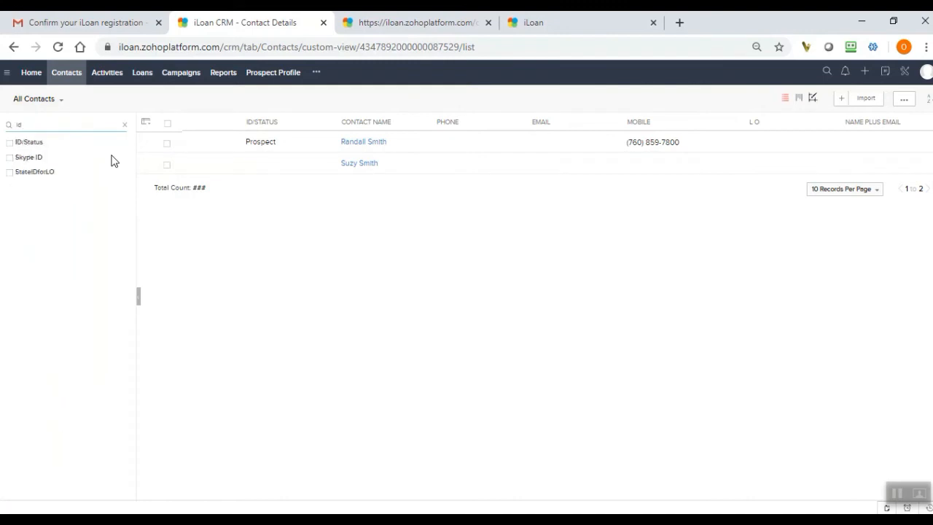
{"action": "left_click", "coordinate": [9, 143]}
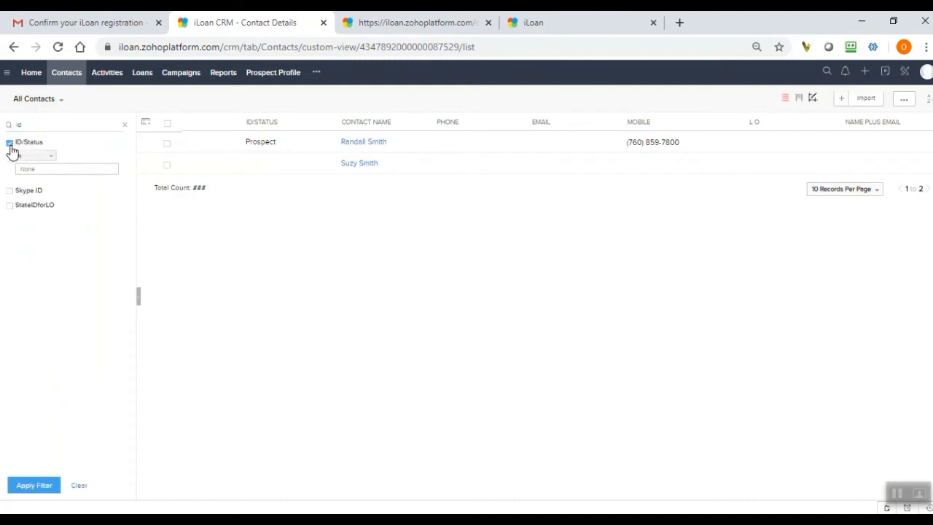
{"action": "left_click", "coordinate": [46, 156]}
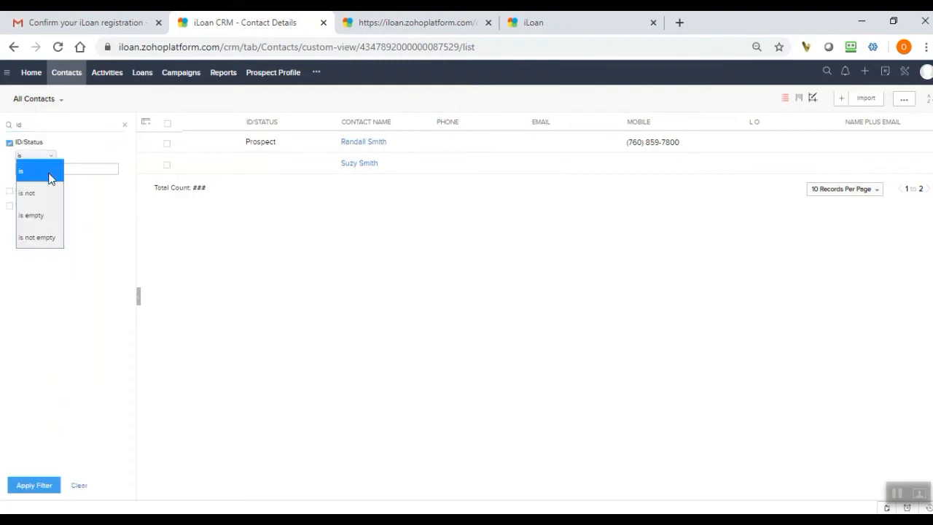
{"action": "left_click", "coordinate": [52, 172]}
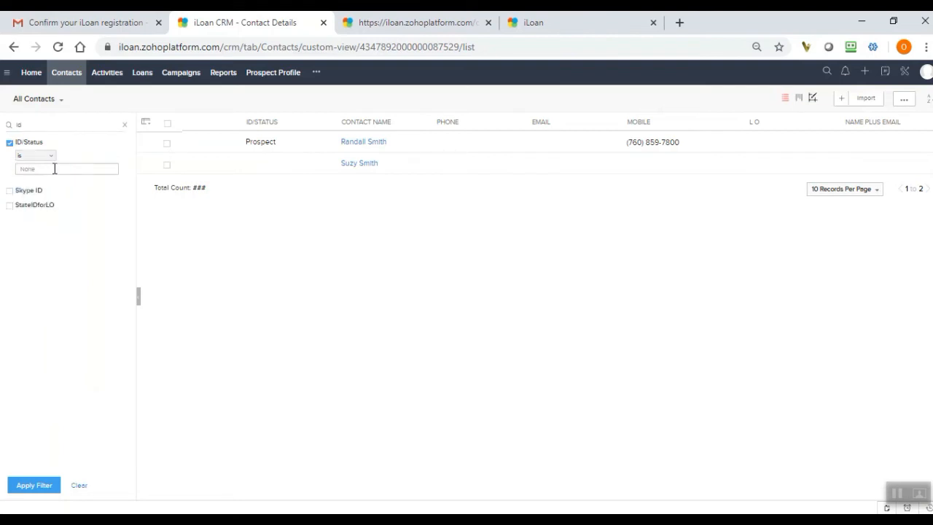
{"action": "left_click", "coordinate": [54, 168]}
{"action": "mouse_move", "coordinate": [103, 195]}
{"action": "left_mouse_down"}
{"action": "mouse_move", "coordinate": [107, 211]}
{"action": "mouse_move", "coordinate": [107, 200]}
{"action": "left_mouse_up"}
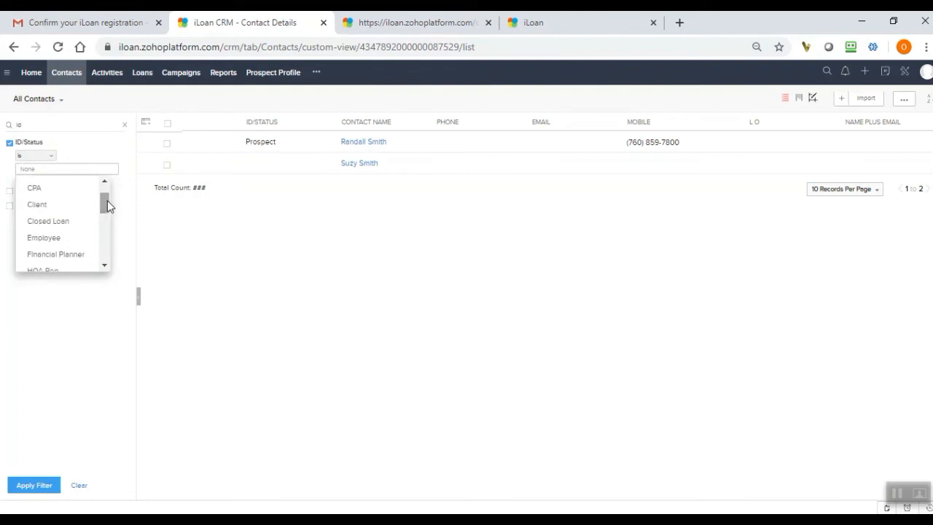
{"action": "type", "text": "pro"}
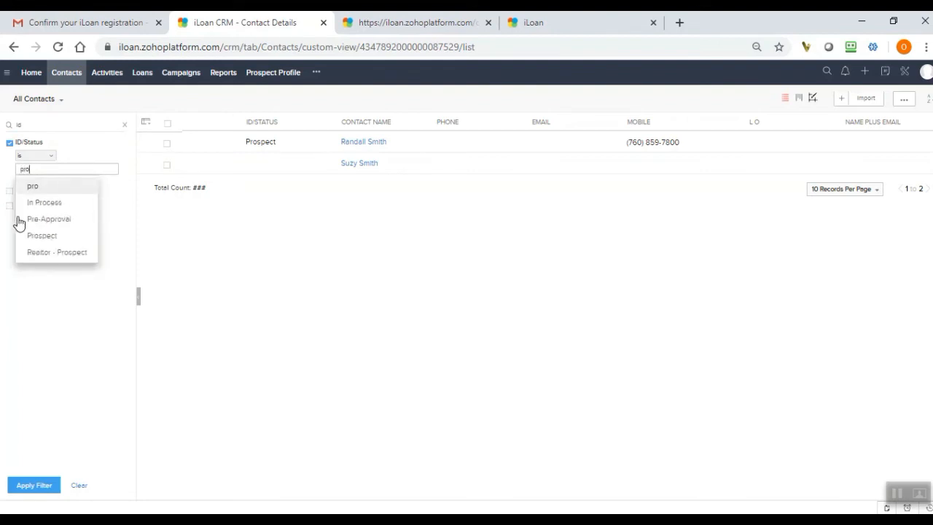
{"action": "left_click", "coordinate": [42, 235]}
{"action": "left_click", "coordinate": [36, 485]}
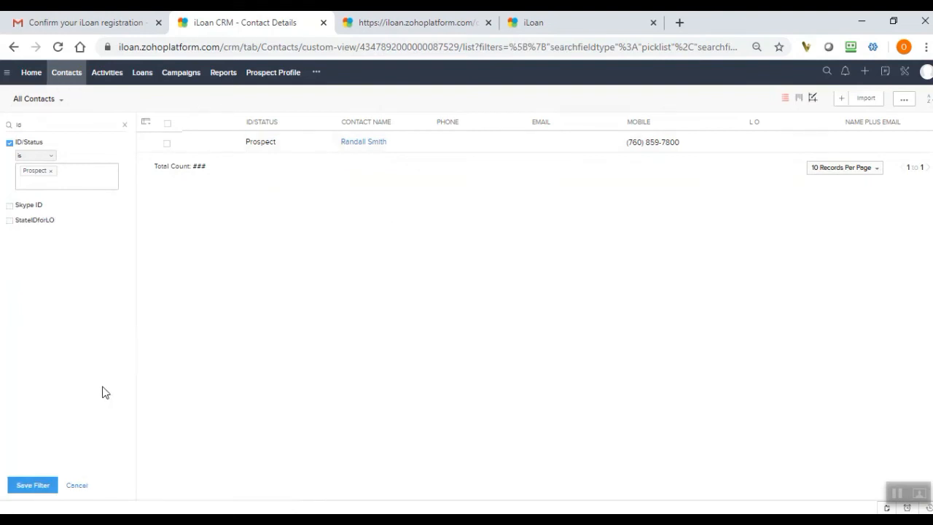
Clear the ID/Status filter and the filter field search, and check the All Contacts view selector.
{"action": "left_click", "coordinate": [81, 486]}
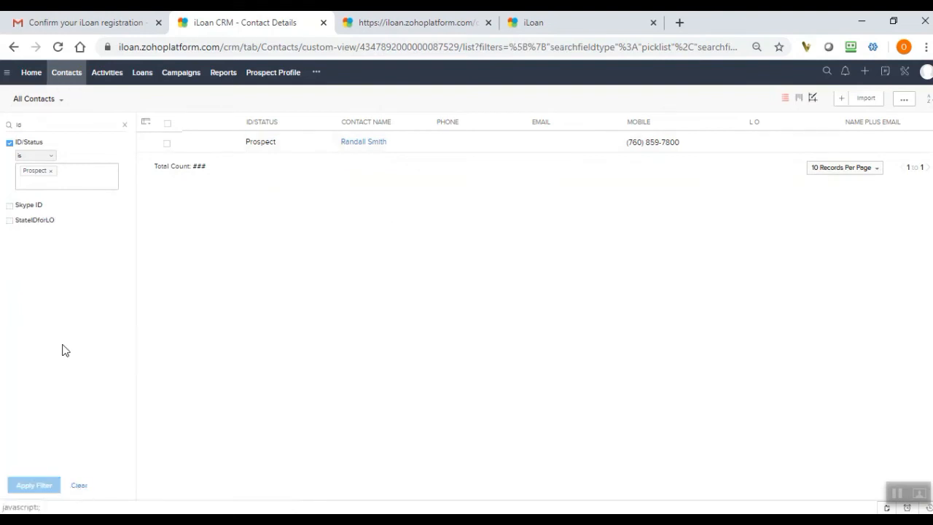
{"action": "left_click", "coordinate": [79, 486]}
{"action": "left_click", "coordinate": [124, 125]}
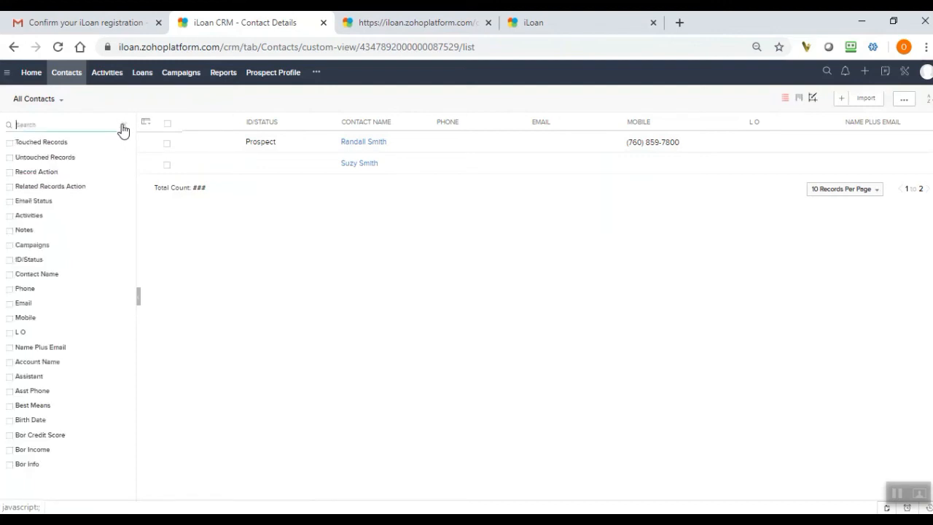
{"action": "left_click", "coordinate": [42, 99]}
{"action": "left_click", "coordinate": [41, 128]}
Start a new loan record in the Loans module and choose the existing prospect contact as the borrower.
{"action": "left_click", "coordinate": [143, 75]}
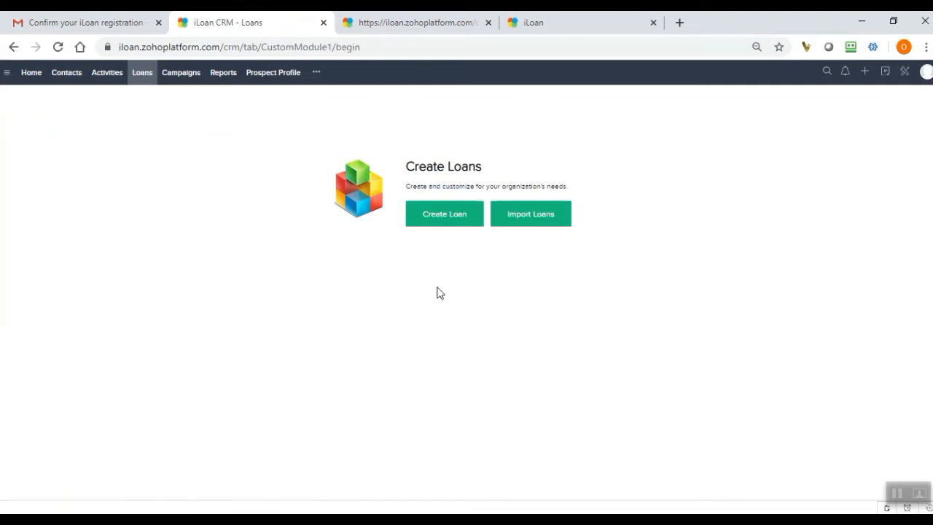
{"action": "left_click", "coordinate": [462, 223]}
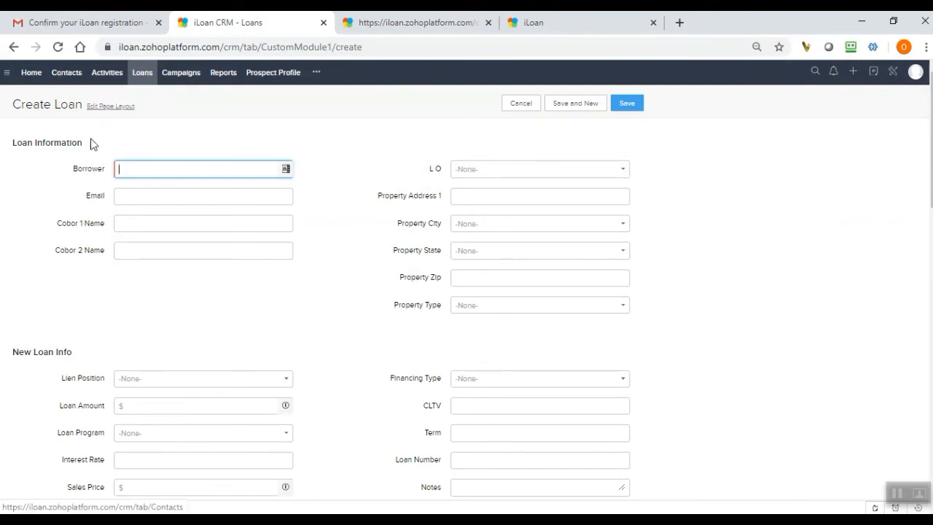
{"action": "left_click", "coordinate": [277, 175]}
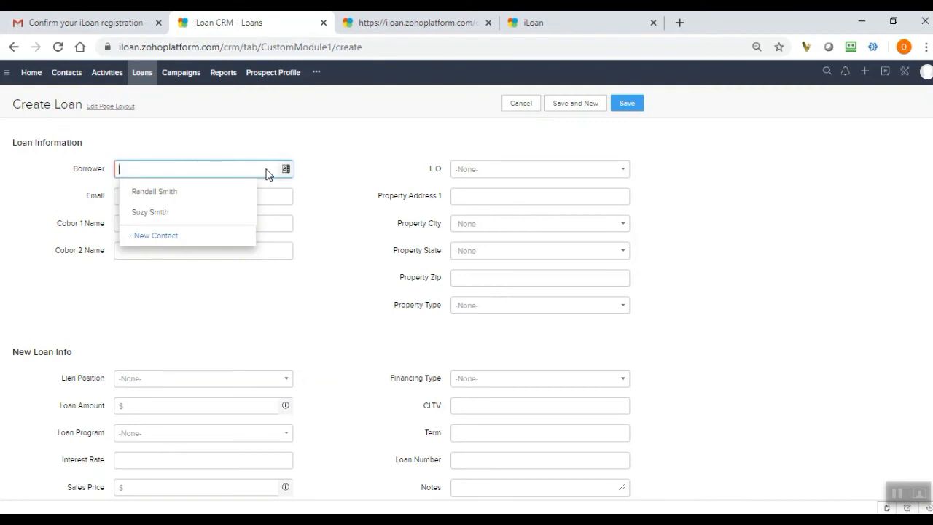
{"action": "left_click", "coordinate": [158, 198]}
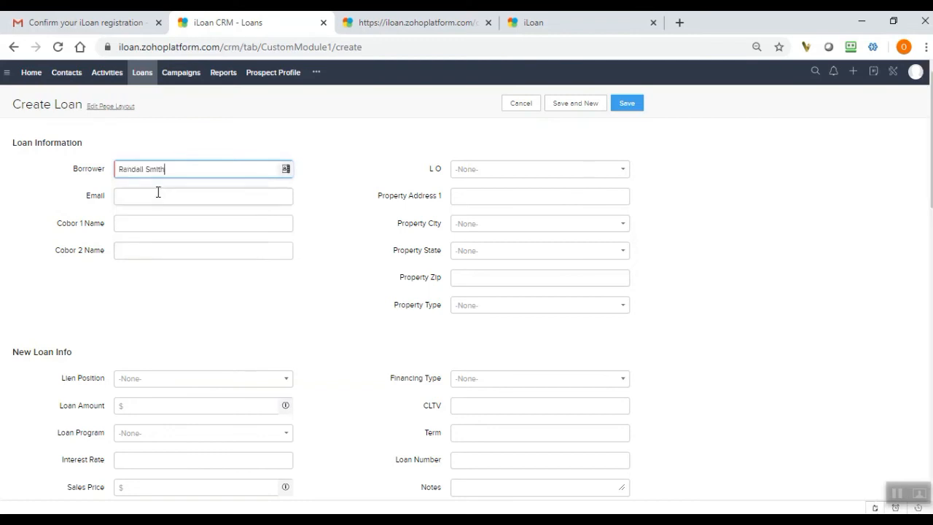
Enter "tbd" as Property Address 1 in the new loan's Loan Information section.
{"action": "left_click", "coordinate": [472, 197]}
{"action": "type", "text": "tbd"}
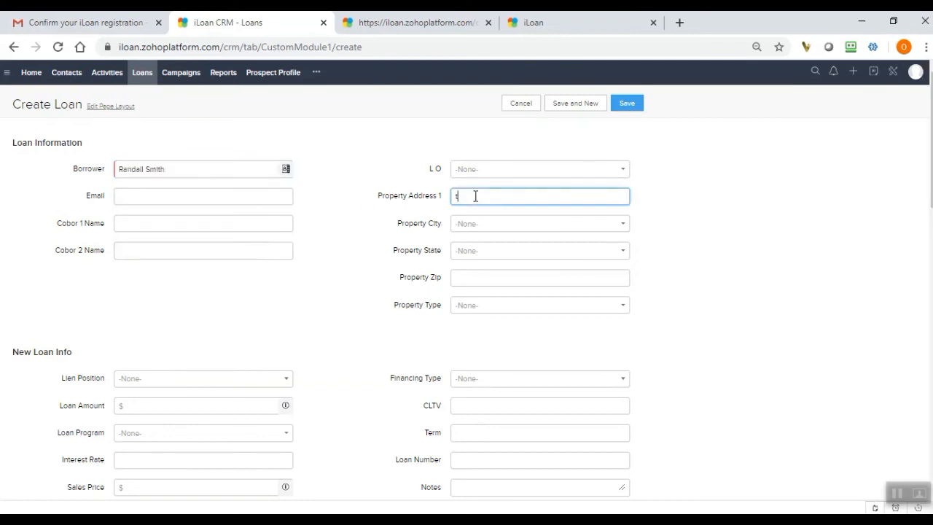
{"action": "key", "text": "BackSpace"}
{"action": "key", "text": "BackSpace"}
{"action": "type", "text": "bd"}
{"action": "left_click", "coordinate": [688, 305]}
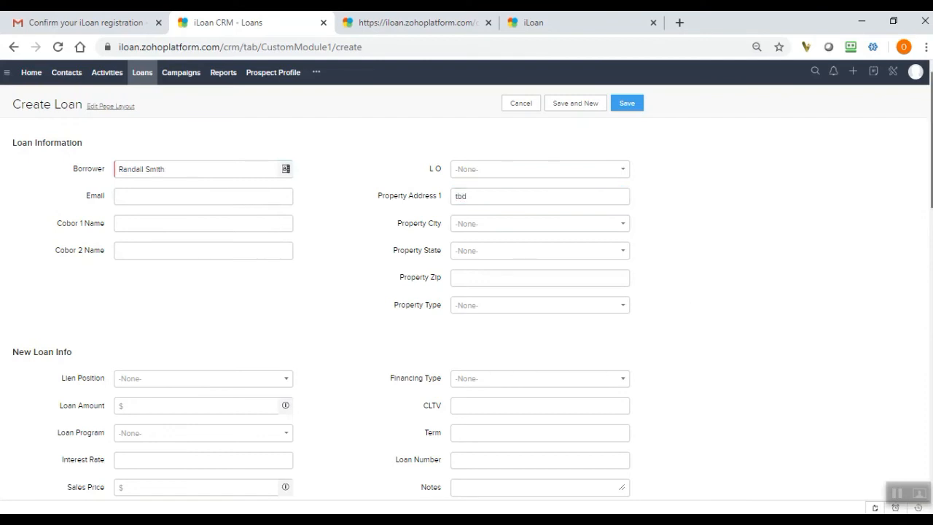
Set the new loan's lien position to 1st and its loan amount to $500000.
{"action": "scroll", "coordinate": [467, 298], "scroll_direction": "down", "scroll_amount": 4}
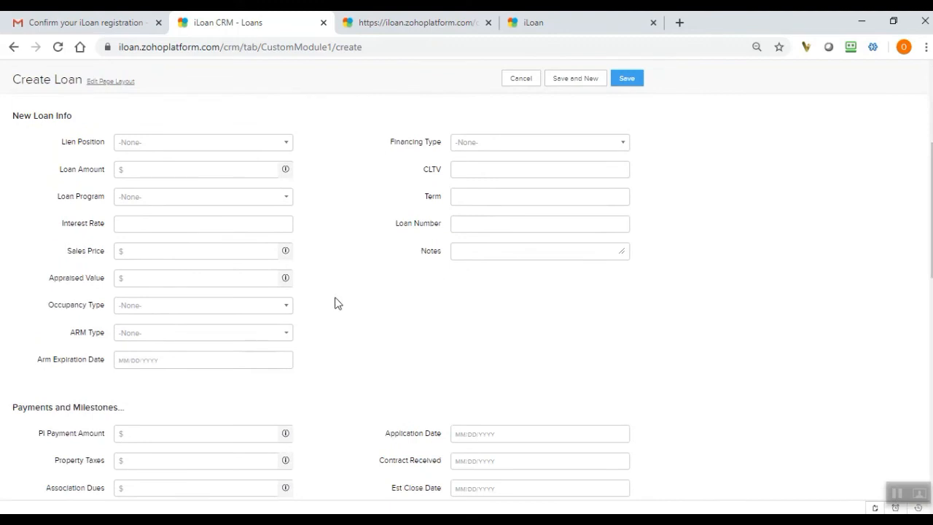
{"action": "left_click", "coordinate": [239, 143]}
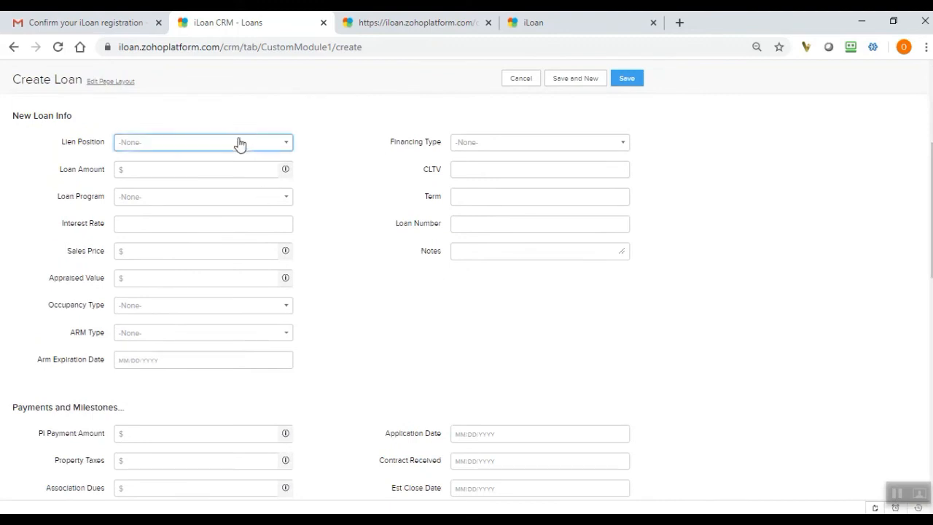
{"action": "left_click", "coordinate": [151, 180]}
{"action": "left_click", "coordinate": [363, 258]}
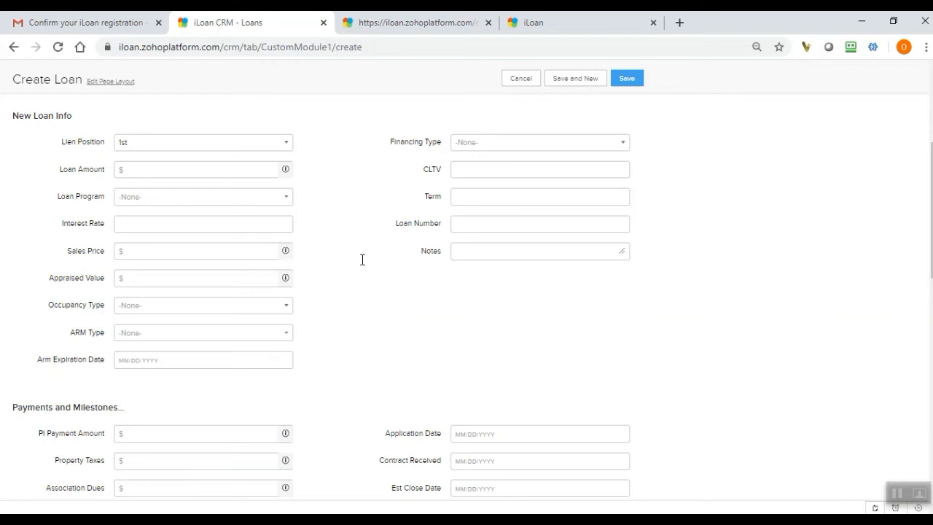
{"action": "left_click", "coordinate": [240, 170]}
{"action": "type", "text": "500000"}
{"action": "key", "text": "Tab"}
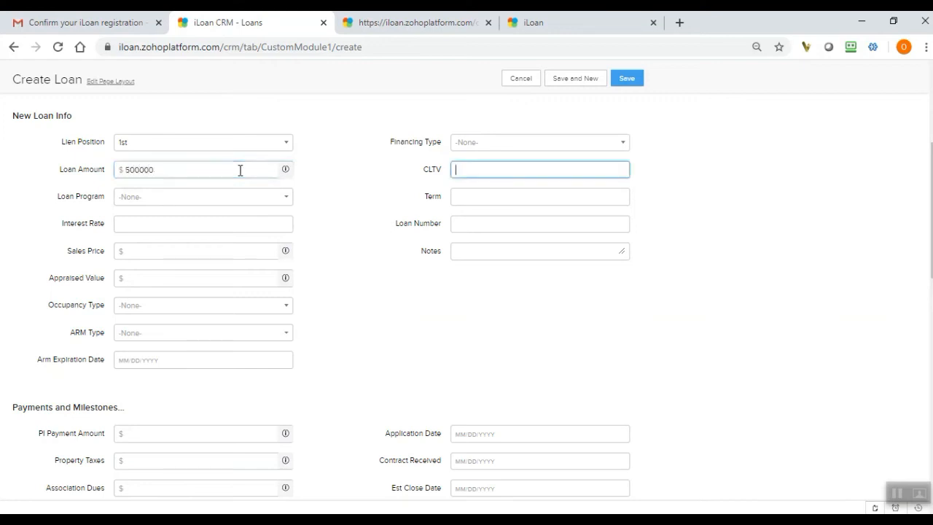
{"action": "left_click", "coordinate": [352, 233]}
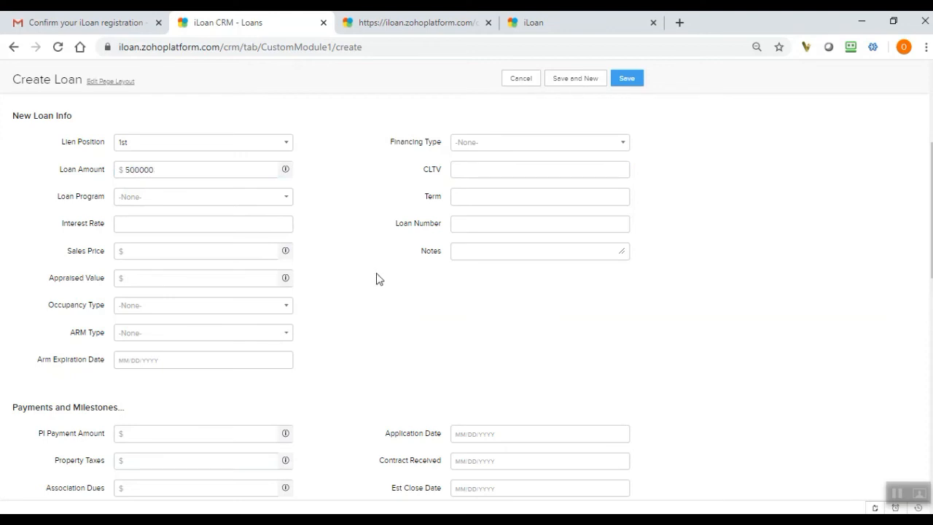
Set the new loan's financing type to Purchase and its occupancy type to Primary.
{"action": "scroll", "coordinate": [930, 219], "scroll_direction": "down", "scroll_amount": 1}
{"action": "scroll", "coordinate": [930, 219], "scroll_direction": "up", "scroll_amount": 1}
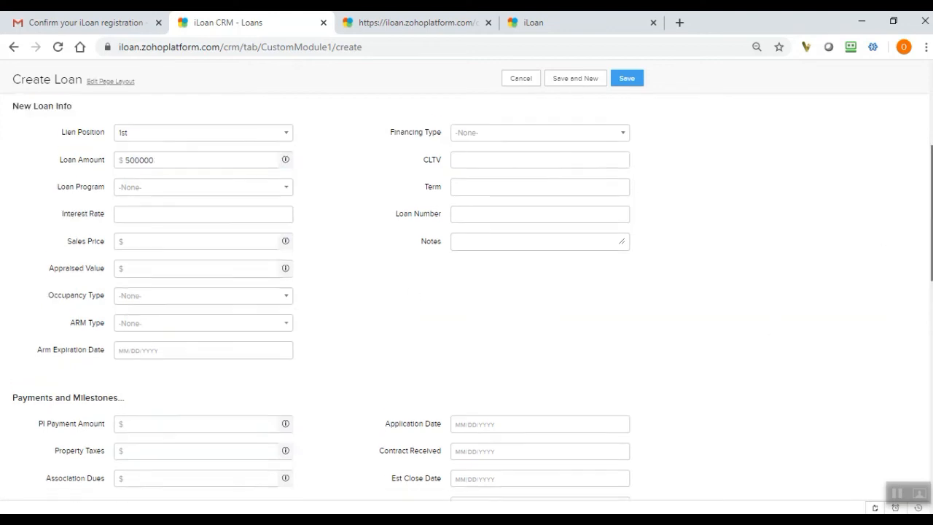
{"action": "left_click", "coordinate": [576, 137]}
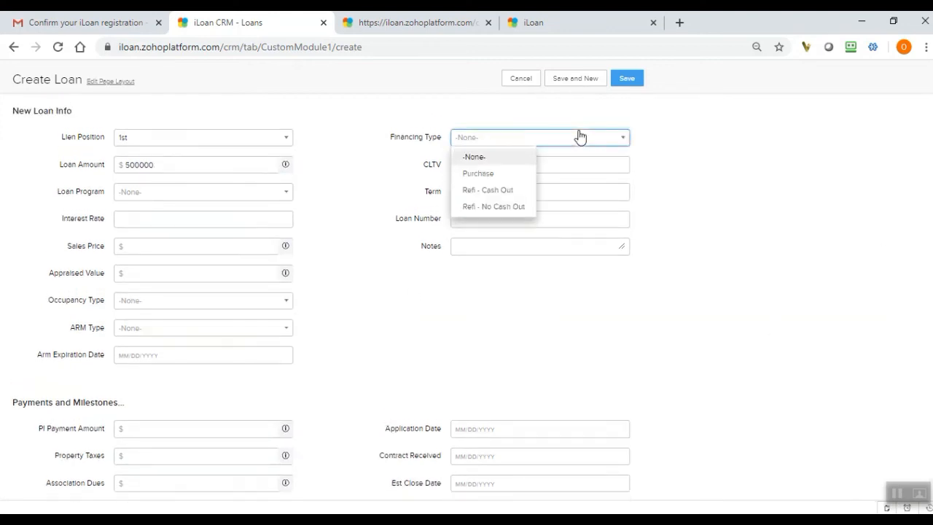
{"action": "left_click", "coordinate": [505, 174]}
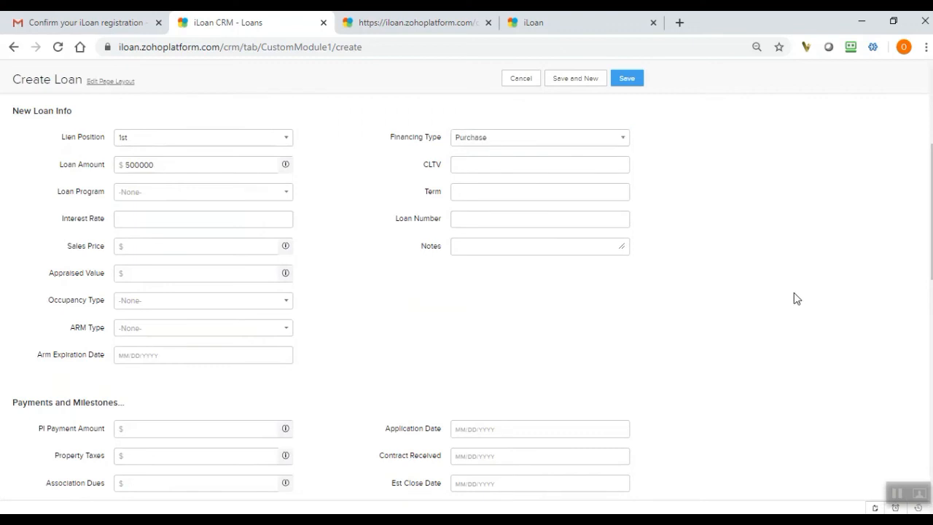
{"action": "scroll", "coordinate": [931, 217], "scroll_direction": "down", "scroll_amount": 1}
{"action": "scroll", "coordinate": [930, 217], "scroll_direction": "down", "scroll_amount": 2}
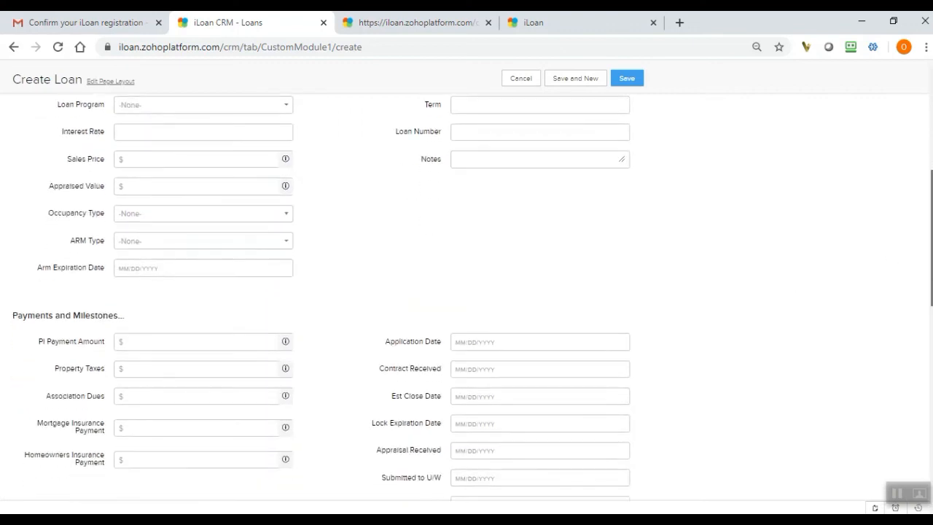
{"action": "left_click", "coordinate": [253, 217]}
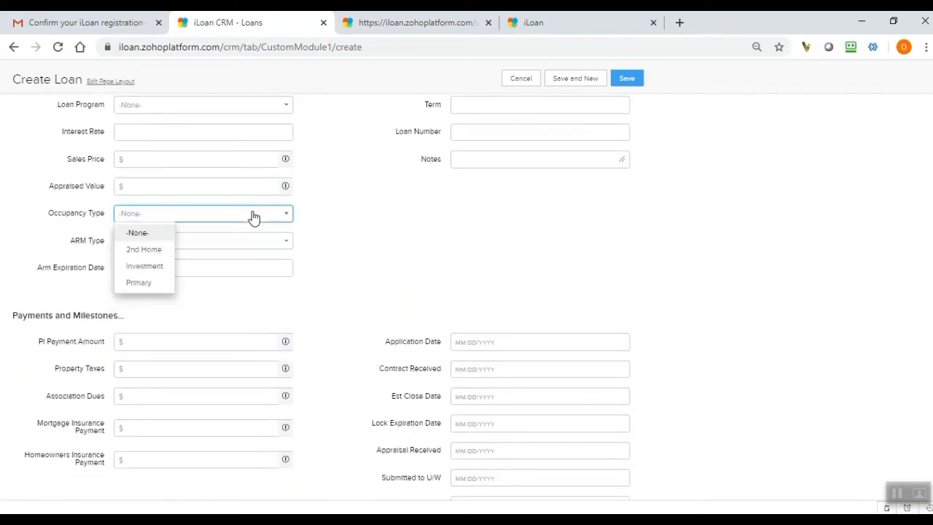
{"action": "left_click", "coordinate": [150, 284]}
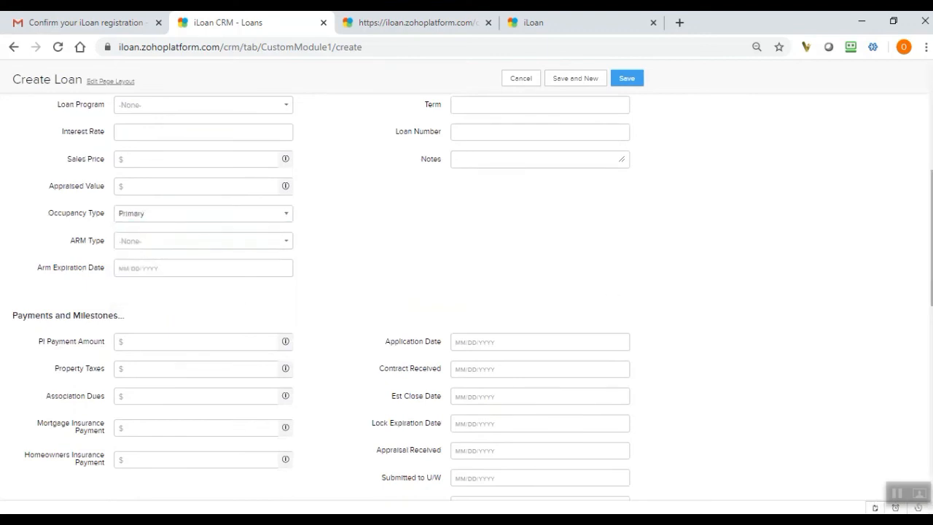
{"action": "scroll", "coordinate": [931, 240], "scroll_direction": "down", "scroll_amount": 2}
{"action": "scroll", "coordinate": [322, 290], "scroll_direction": "down", "scroll_amount": 2}
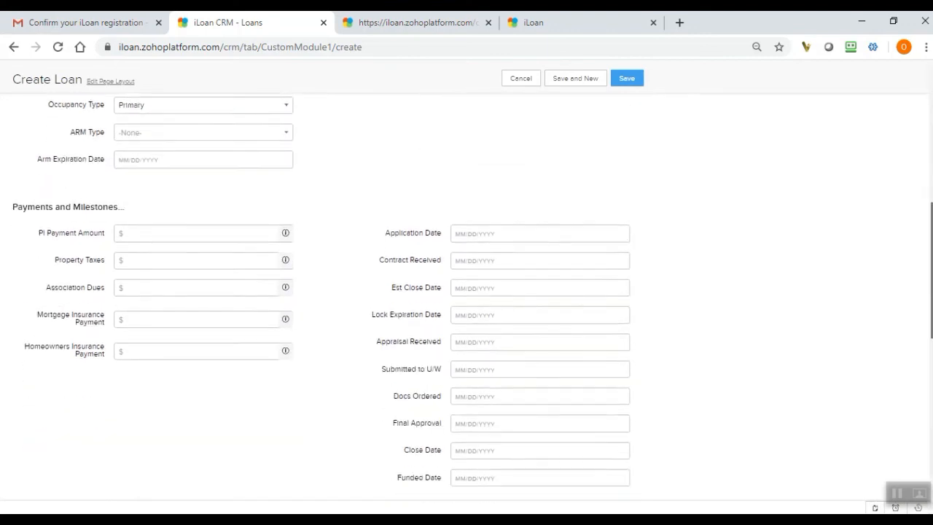
Set the new loan's Close Date to 01/30/2020 in the Payments and Milestones section.
{"action": "scroll", "coordinate": [321, 297], "scroll_direction": "down", "scroll_amount": 1}
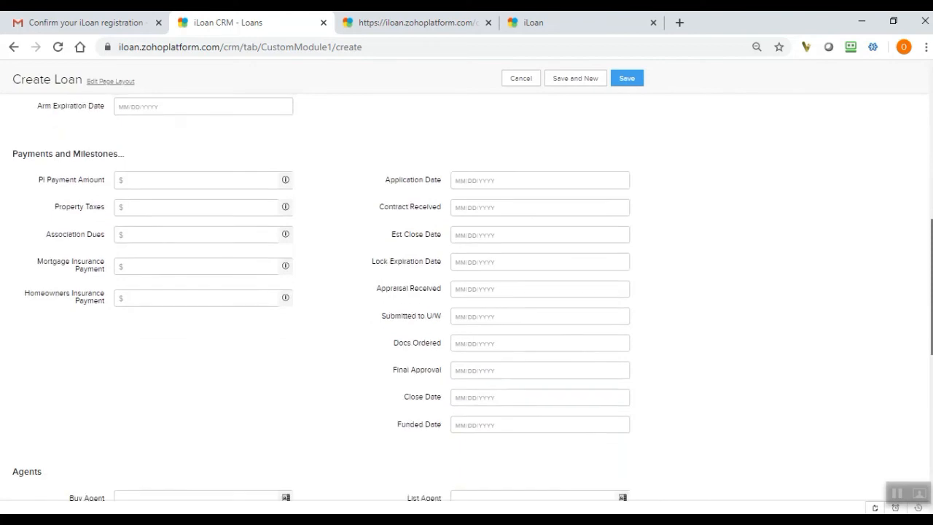
{"action": "scroll", "coordinate": [322, 298], "scroll_direction": "down", "scroll_amount": 1}
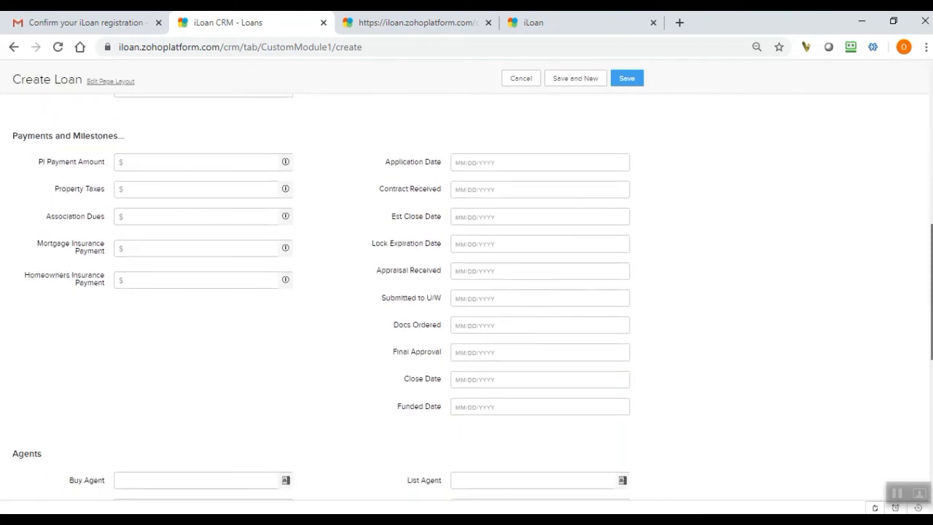
{"action": "scroll", "coordinate": [322, 297], "scroll_direction": "down", "scroll_amount": 1}
{"action": "scroll", "coordinate": [321, 298], "scroll_direction": "down", "scroll_amount": 1}
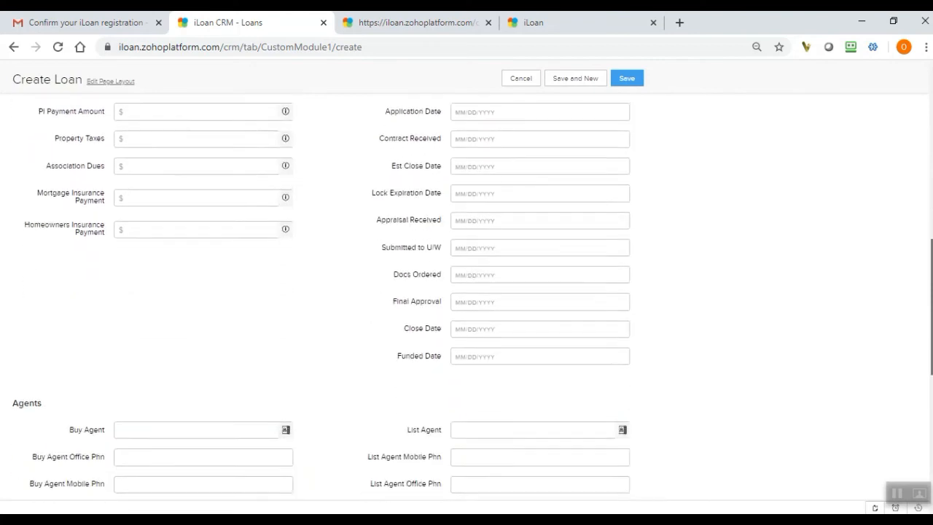
{"action": "left_click", "coordinate": [486, 326]}
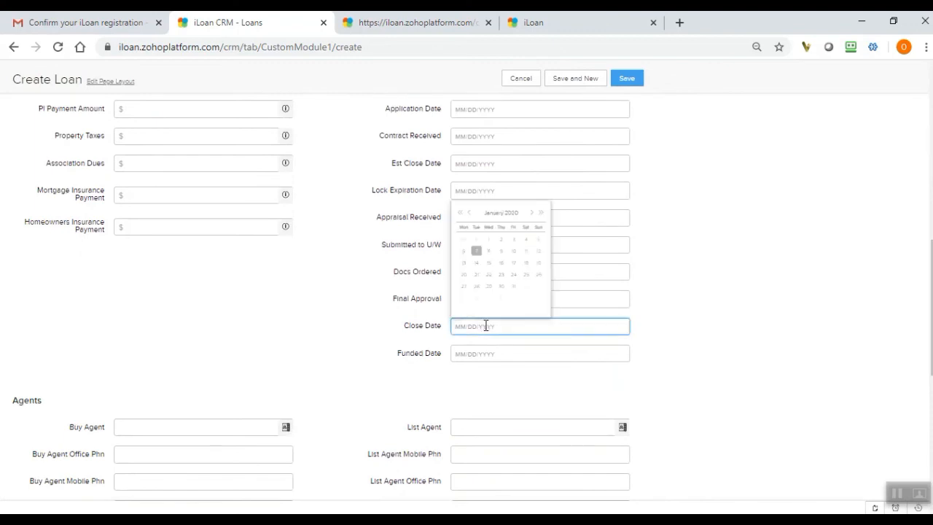
{"action": "left_click", "coordinate": [501, 286]}
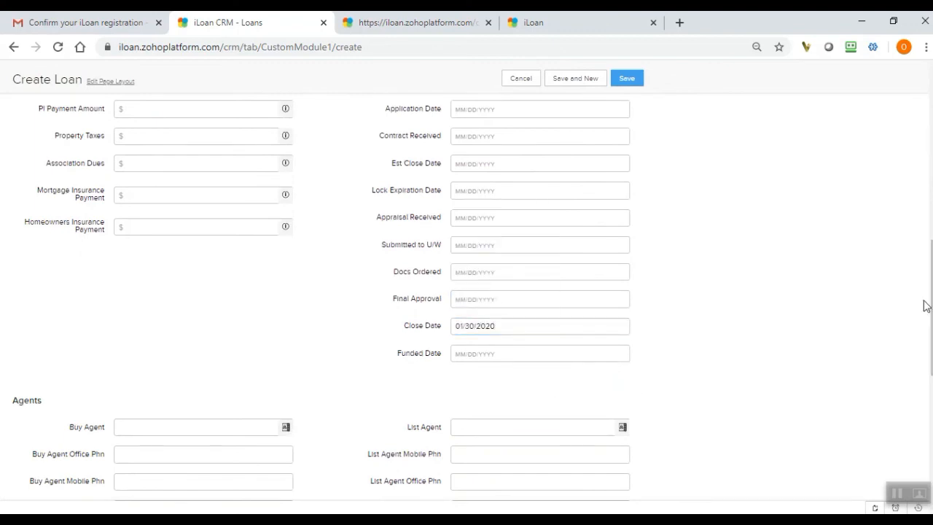
Choose the borrower's own contact as the Buy Agent in the new loan's Agents section.
{"action": "scroll", "coordinate": [924, 304], "scroll_direction": "down", "scroll_amount": 1}
{"action": "scroll", "coordinate": [924, 304], "scroll_direction": "down", "scroll_amount": 1}
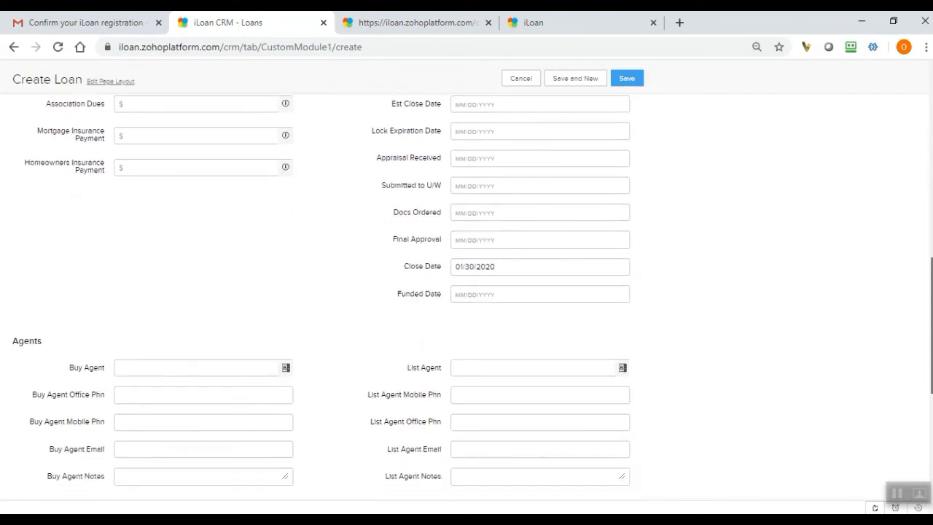
{"action": "scroll", "coordinate": [925, 304], "scroll_direction": "down", "scroll_amount": 5}
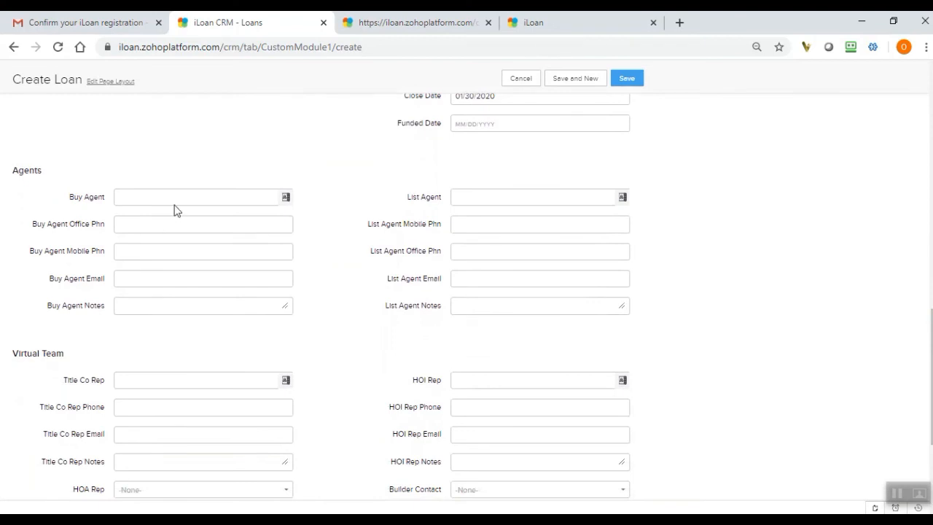
{"action": "left_click", "coordinate": [269, 201]}
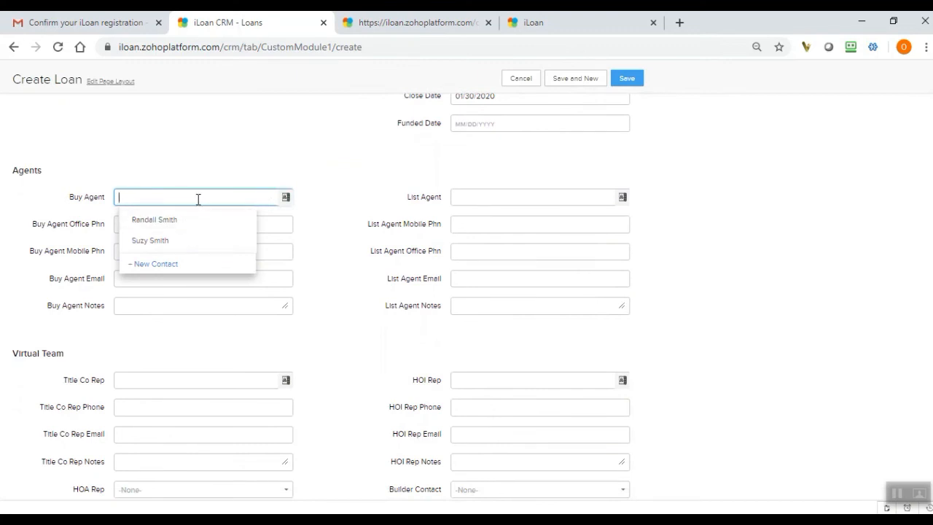
{"action": "left_click", "coordinate": [179, 220]}
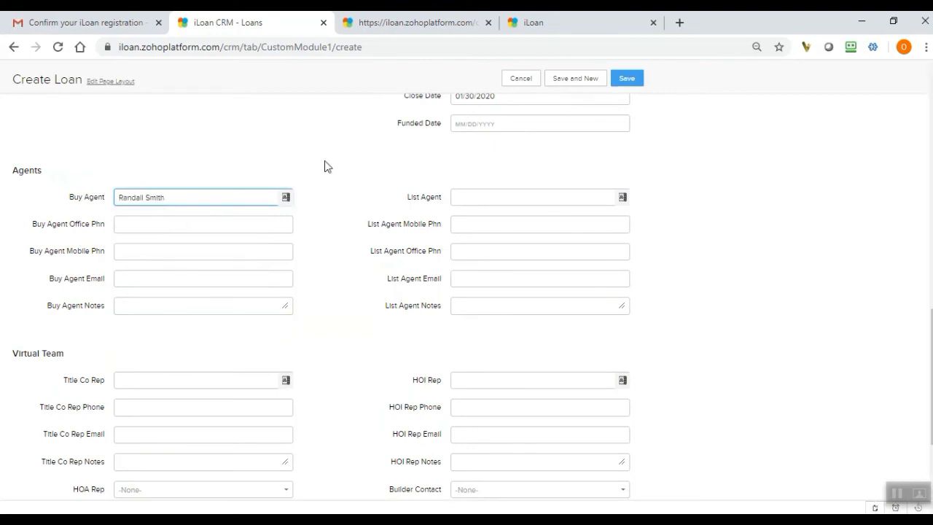
{"action": "left_click", "coordinate": [787, 237]}
{"action": "mouse_move", "coordinate": [246, 198]}
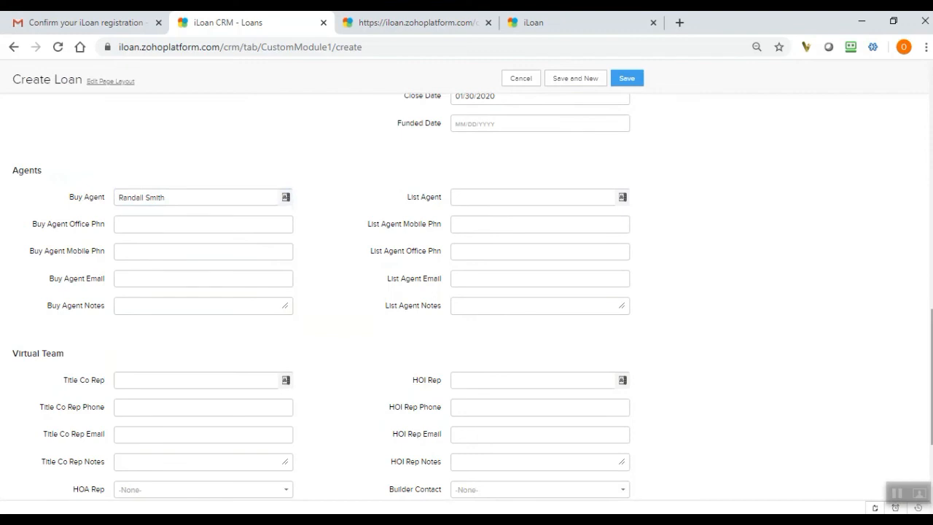
Look over the Virtual Team and Record Info sections and save the new loan record.
{"action": "scroll", "coordinate": [467, 296], "scroll_direction": "down", "scroll_amount": 1}
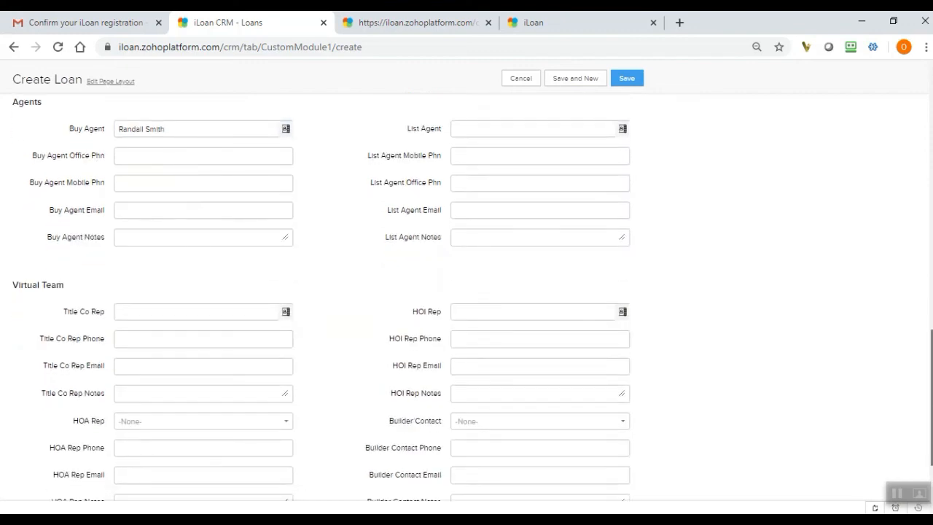
{"action": "scroll", "coordinate": [466, 296], "scroll_direction": "down", "scroll_amount": 1}
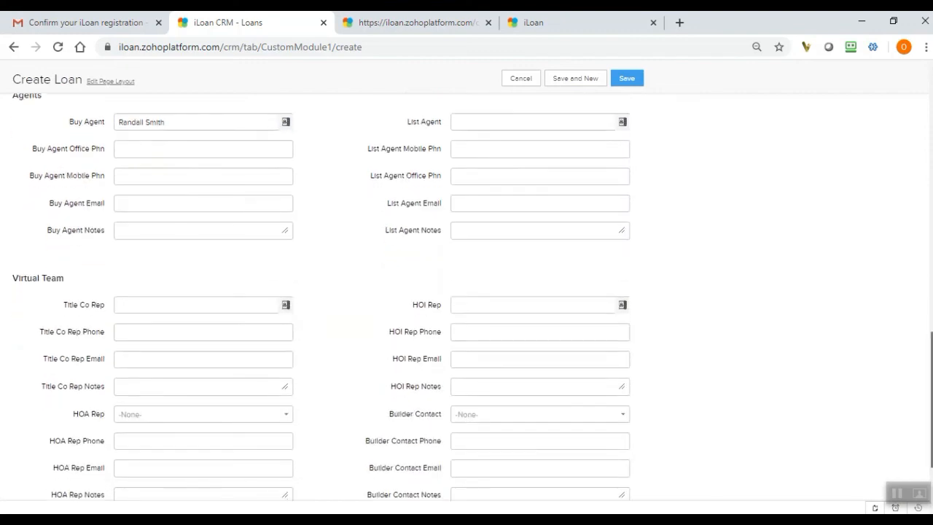
{"action": "scroll", "coordinate": [467, 296], "scroll_direction": "down", "scroll_amount": 1}
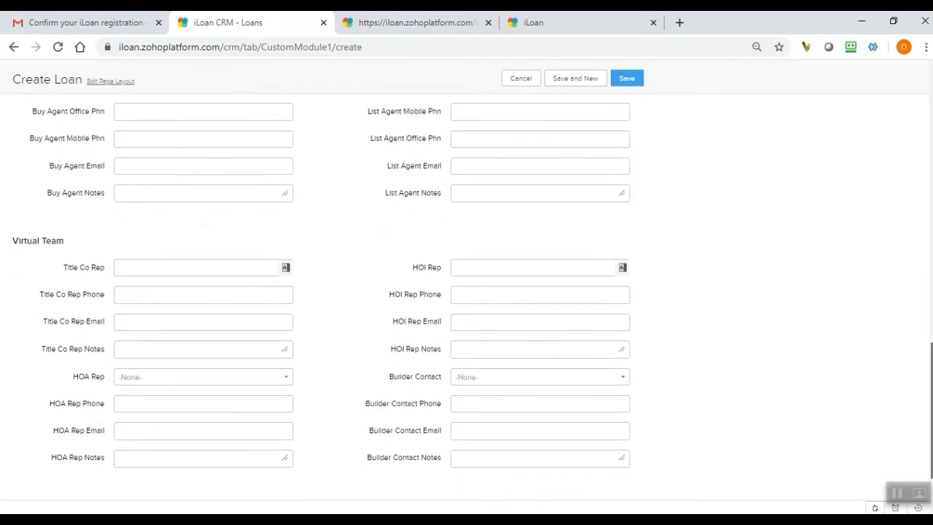
{"action": "scroll", "coordinate": [466, 296], "scroll_direction": "up", "scroll_amount": 1}
{"action": "scroll", "coordinate": [467, 296], "scroll_direction": "down", "scroll_amount": 3}
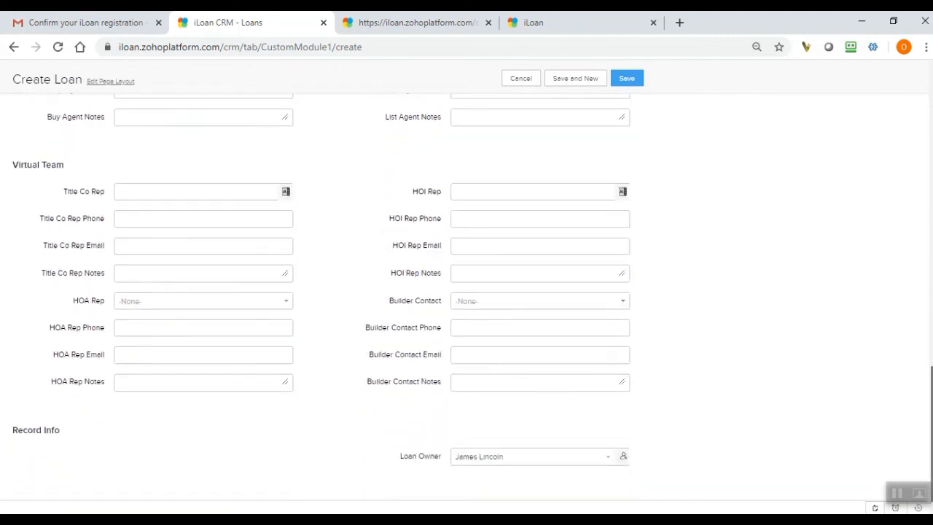
{"action": "scroll", "coordinate": [467, 296], "scroll_direction": "up", "scroll_amount": 10}
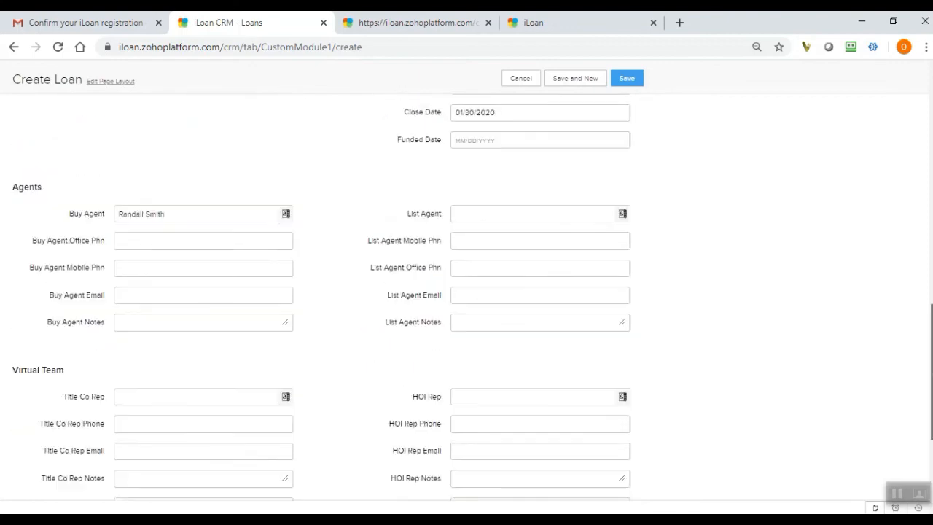
{"action": "left_click_drag", "start_coordinate": [930, 261], "coordinate": [911, 79]}
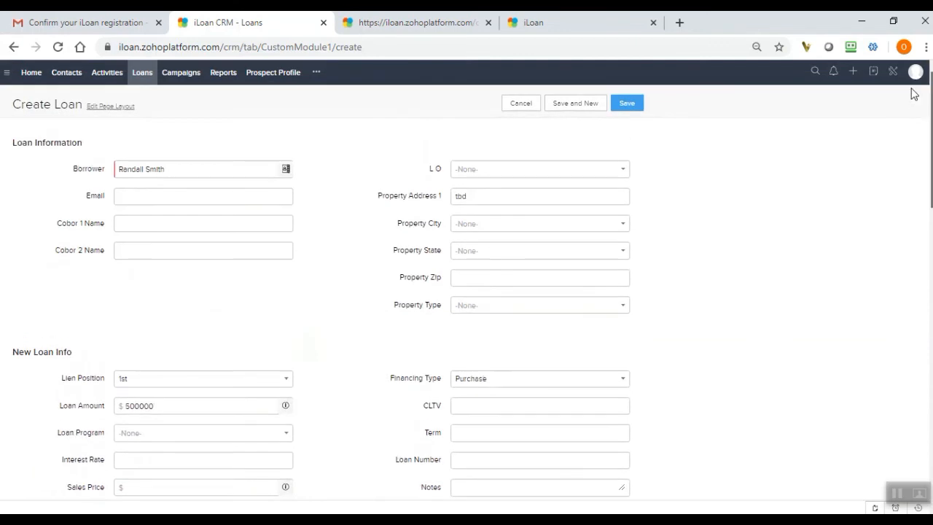
{"action": "left_click", "coordinate": [621, 103]}
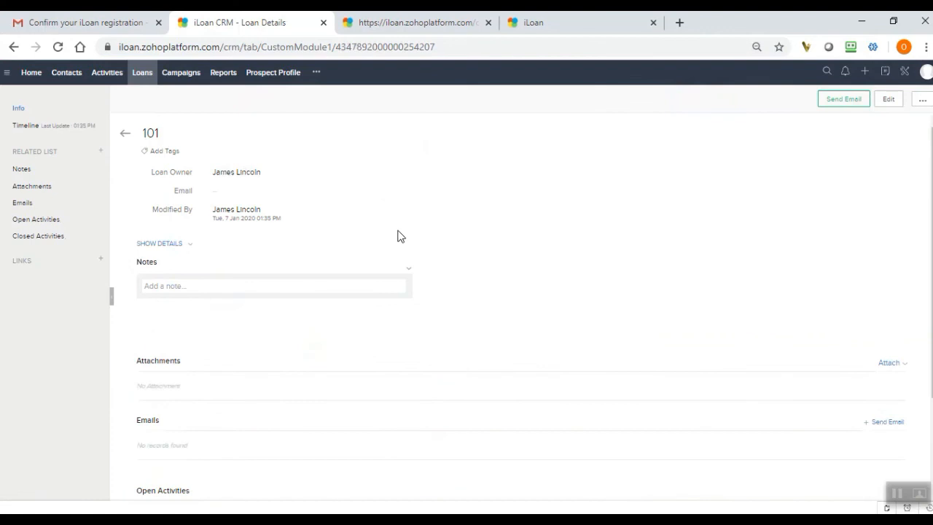
Return from the saved loan to the All Loans list and open the borrower's contact record.
{"action": "left_click_drag", "start_coordinate": [932, 166], "coordinate": [910, 75]}
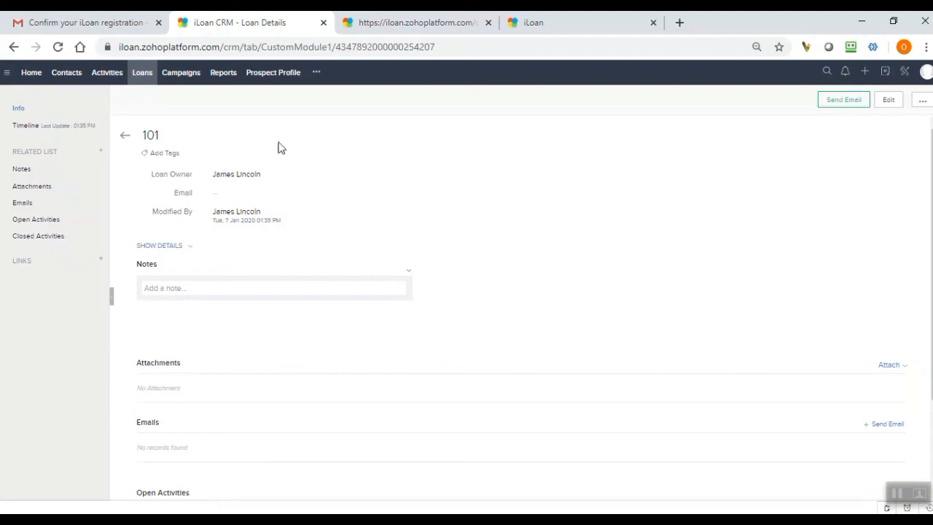
{"action": "left_click", "coordinate": [126, 138]}
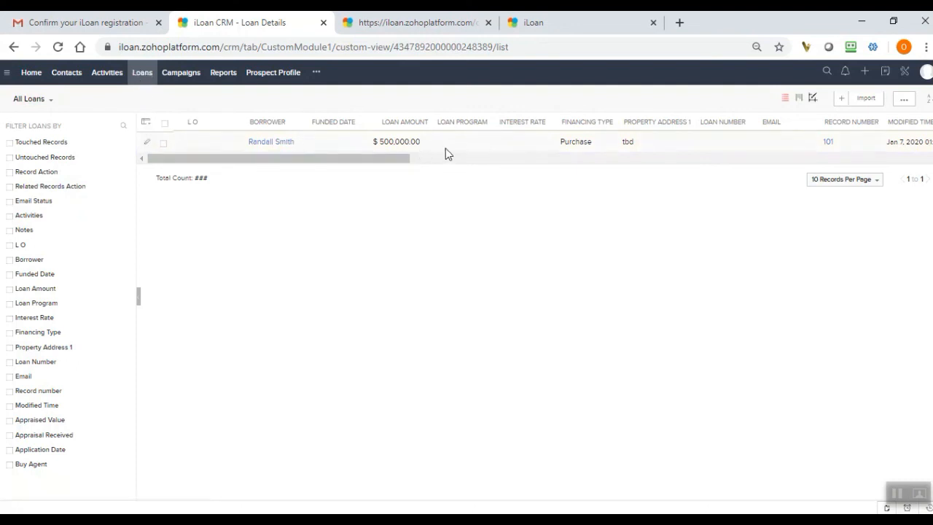
{"action": "left_click", "coordinate": [255, 148]}
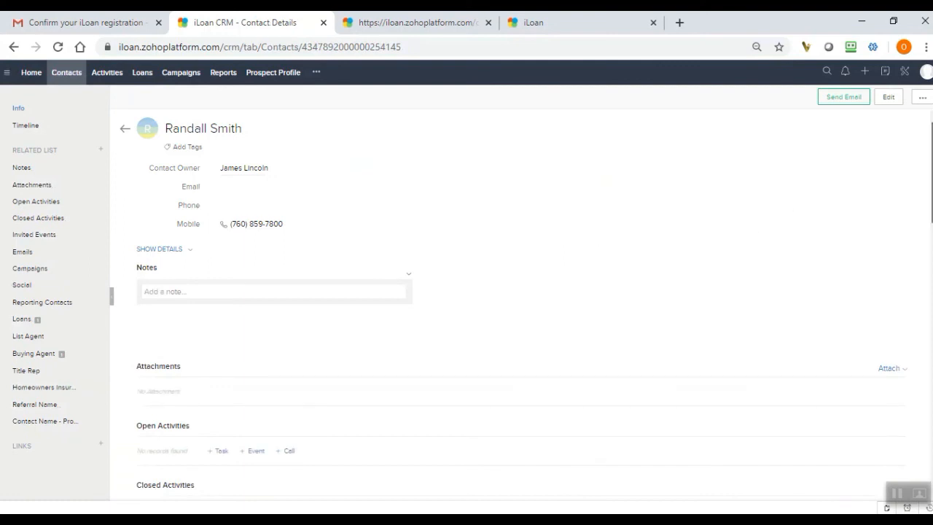
Find the Loans related list in the borrower's contact record and open the linked loan from it.
{"action": "scroll", "coordinate": [510, 292], "scroll_direction": "down", "scroll_amount": 10}
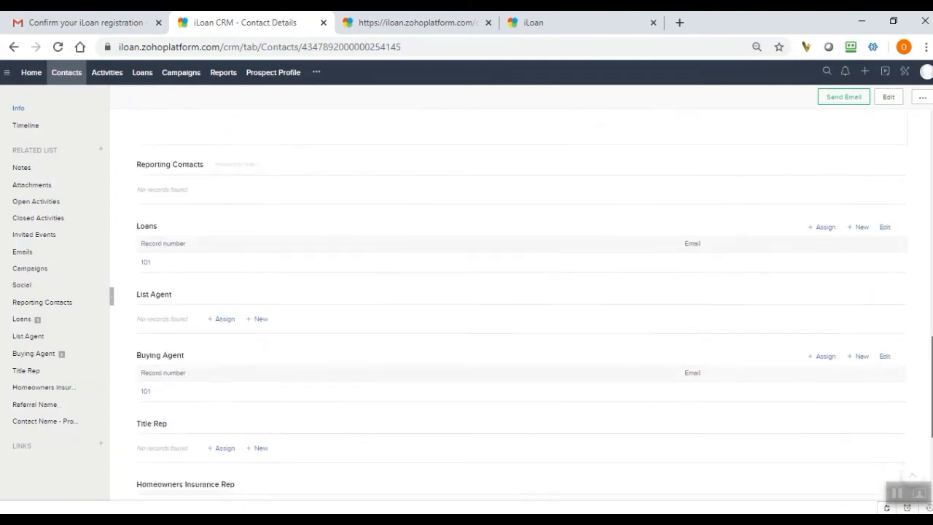
{"action": "scroll", "coordinate": [510, 292], "scroll_direction": "down", "scroll_amount": 1}
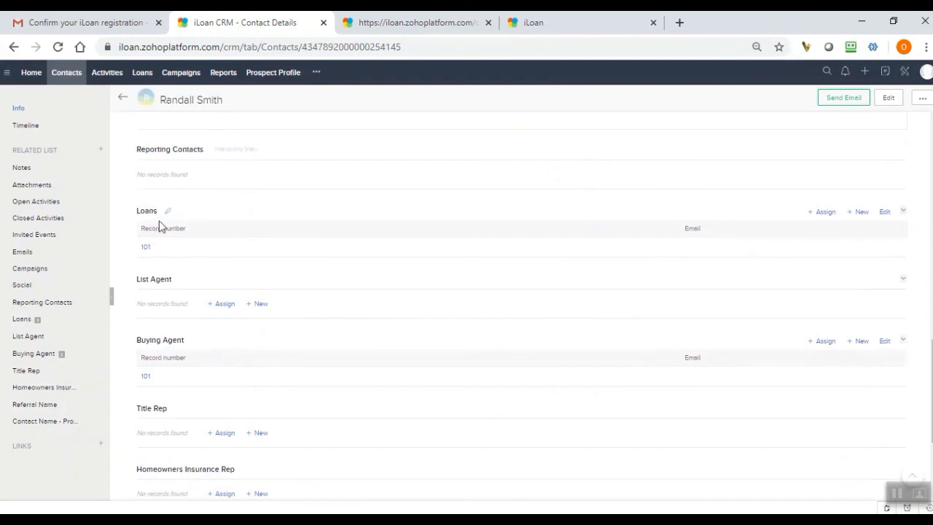
{"action": "left_click_drag", "start_coordinate": [232, 102], "coordinate": [160, 100]}
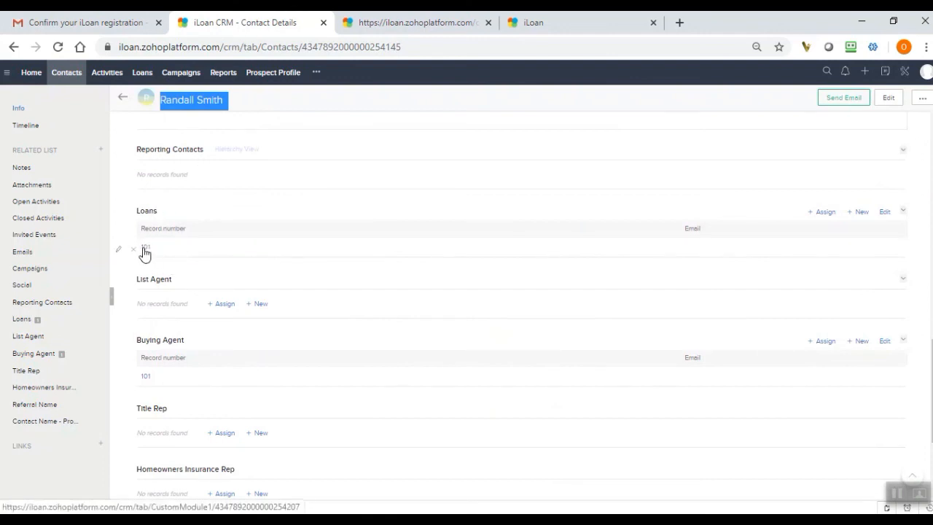
{"action": "left_click", "coordinate": [144, 249]}
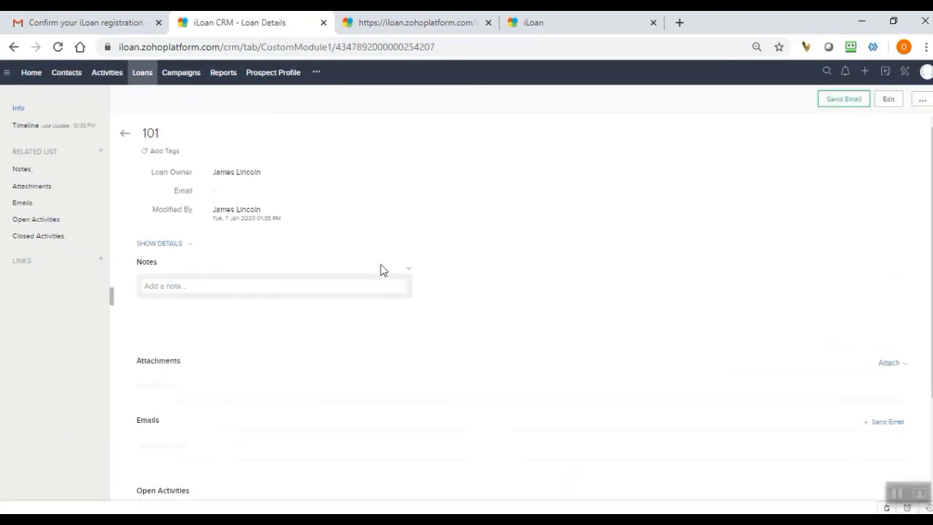
Go back to the borrower's contact record and examine its Loans and Buying Agent related lists.
{"action": "left_click", "coordinate": [125, 133]}
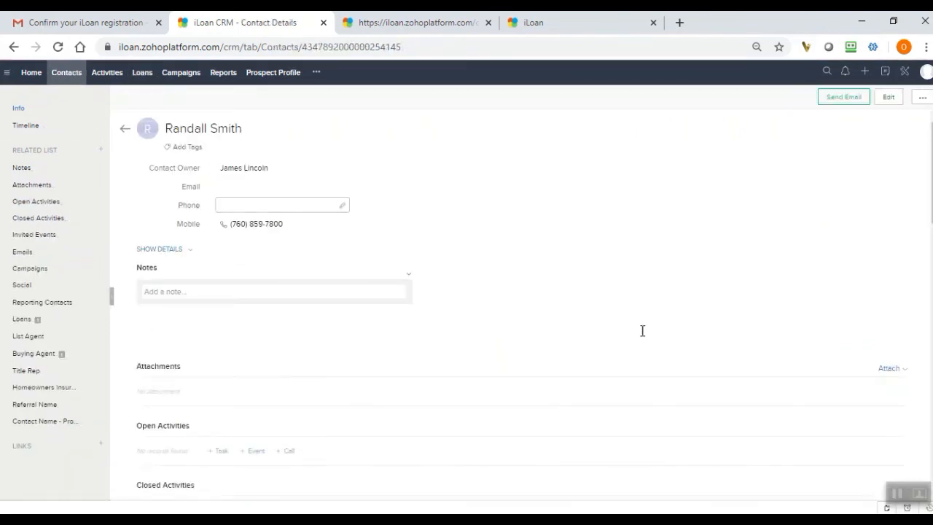
{"action": "scroll", "coordinate": [642, 331], "scroll_direction": "down", "scroll_amount": 6}
{"action": "scroll", "coordinate": [897, 381], "scroll_direction": "down", "scroll_amount": 4}
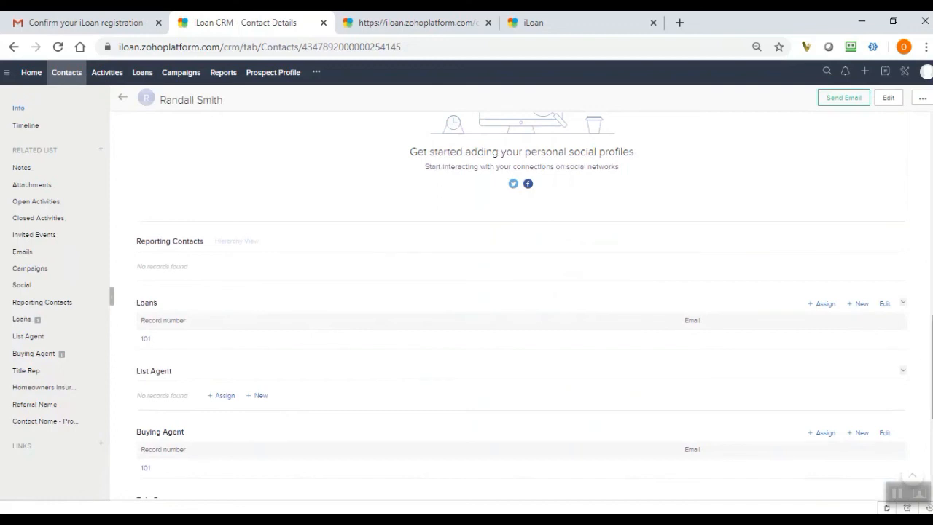
{"action": "scroll", "coordinate": [918, 218], "scroll_direction": "up", "scroll_amount": 10}
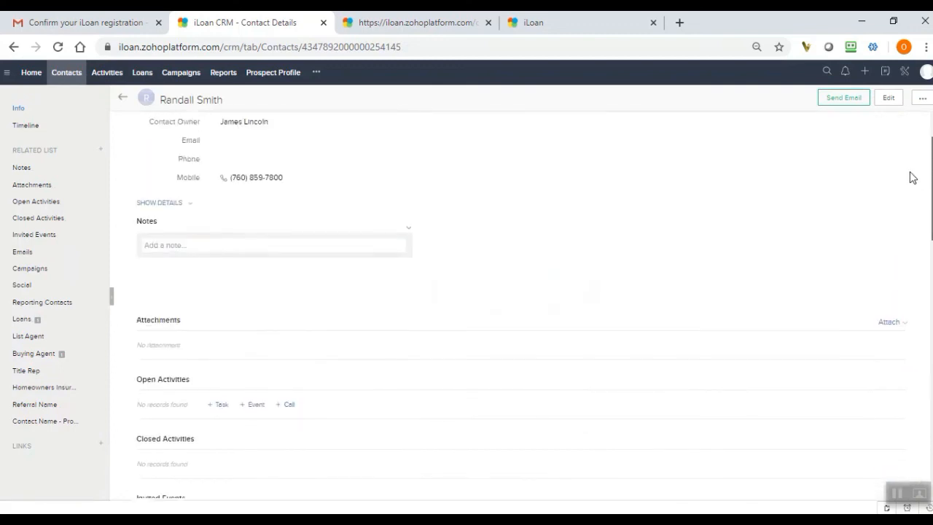
View the All Contacts list and the Activities module, ending back on the All Contacts list.
{"action": "left_click", "coordinate": [73, 73]}
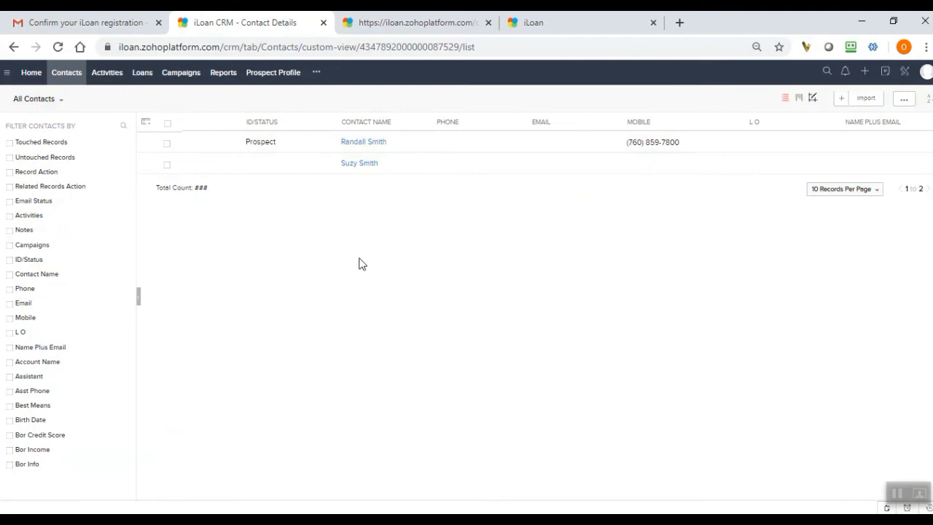
{"action": "left_click", "coordinate": [107, 79]}
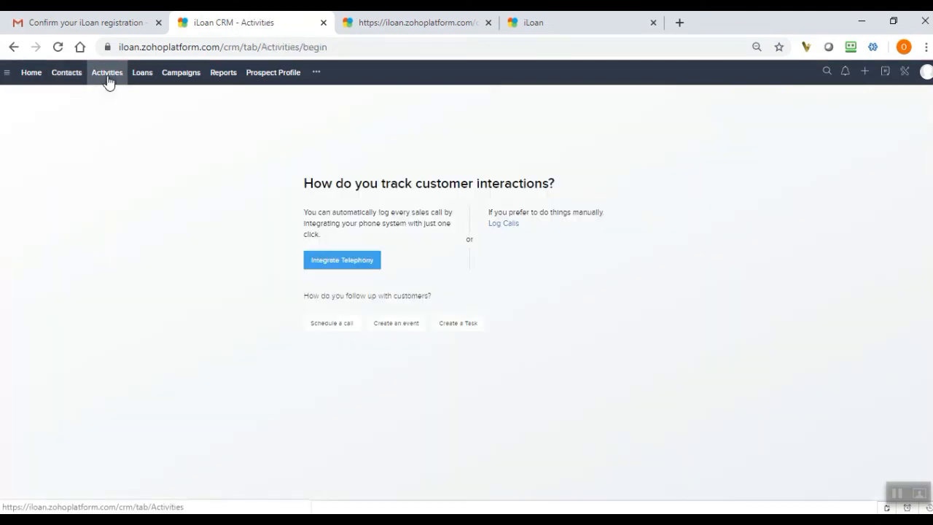
{"action": "left_click", "coordinate": [63, 76]}
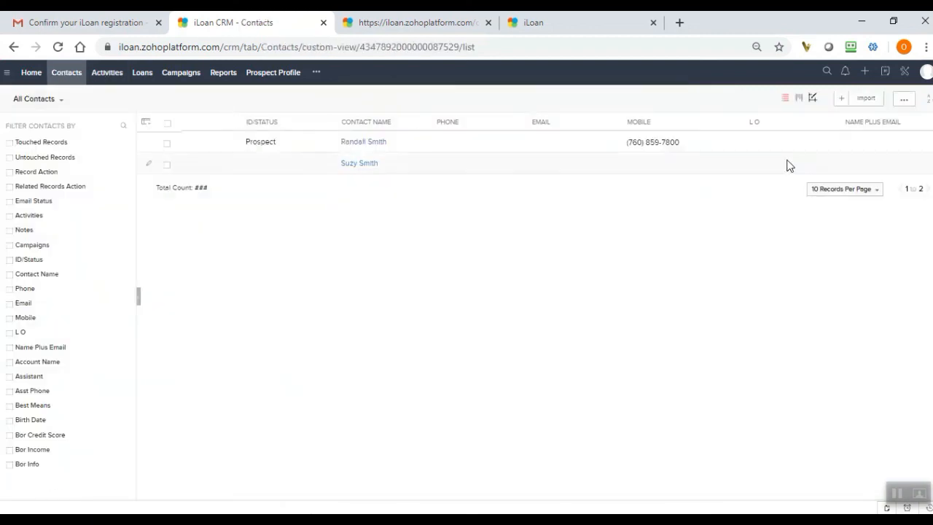
Open the email templates under Customization in Setup and look through the template list.
{"action": "left_click", "coordinate": [904, 71]}
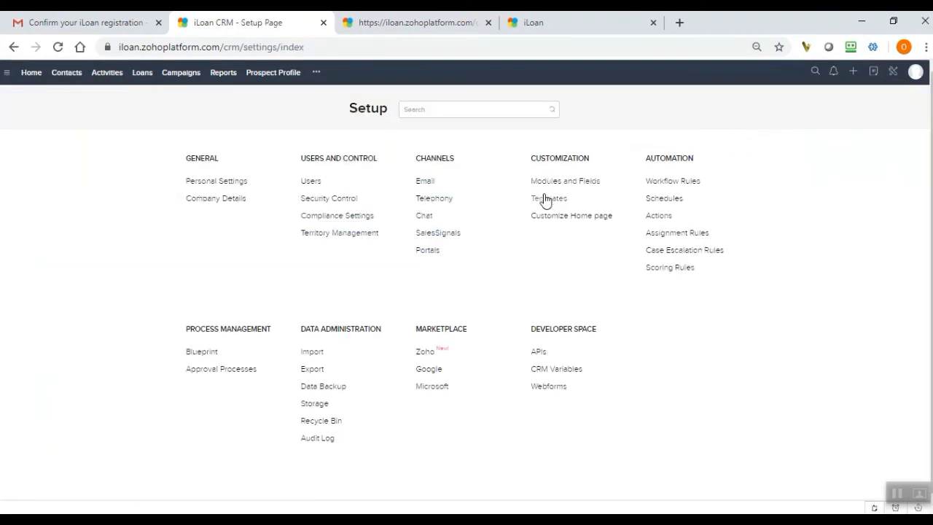
{"action": "left_click", "coordinate": [544, 200]}
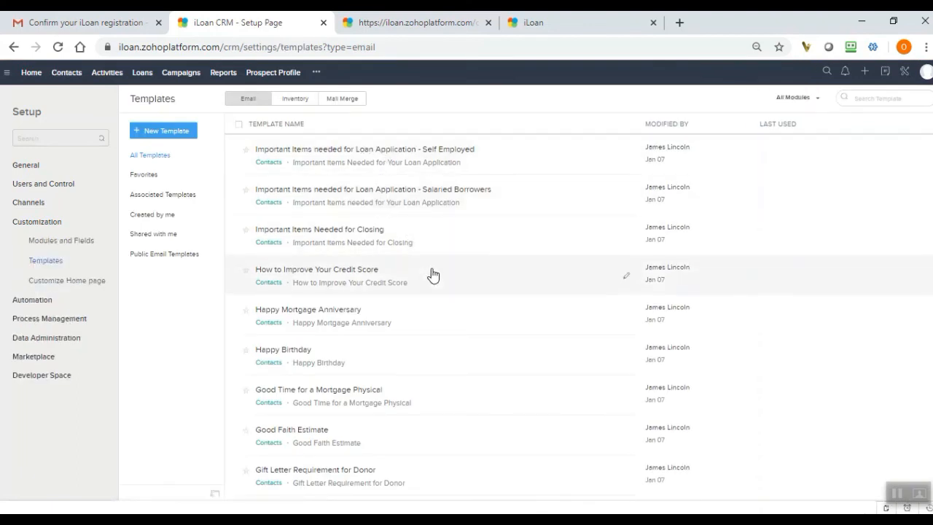
{"action": "scroll", "coordinate": [926, 192], "scroll_direction": "down", "scroll_amount": 1}
{"action": "scroll", "coordinate": [926, 208], "scroll_direction": "down", "scroll_amount": 1}
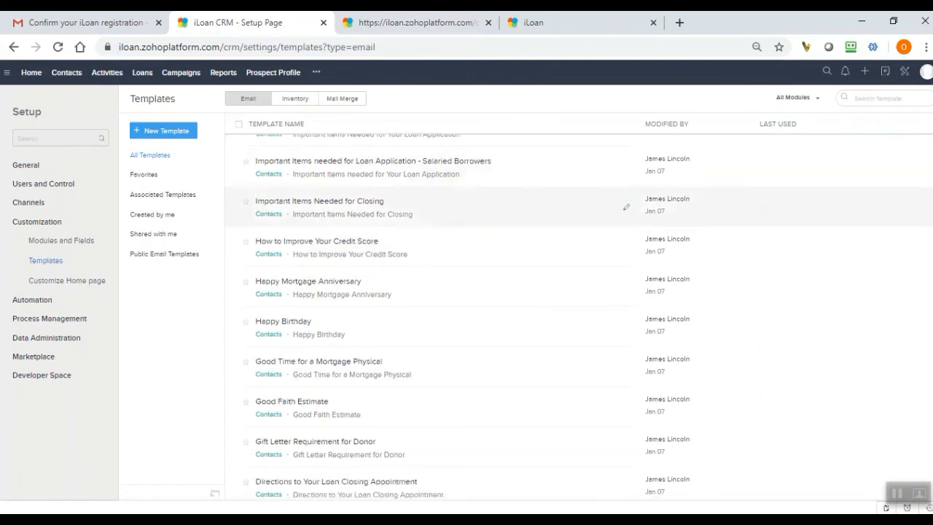
{"action": "scroll", "coordinate": [926, 208], "scroll_direction": "down", "scroll_amount": 5}
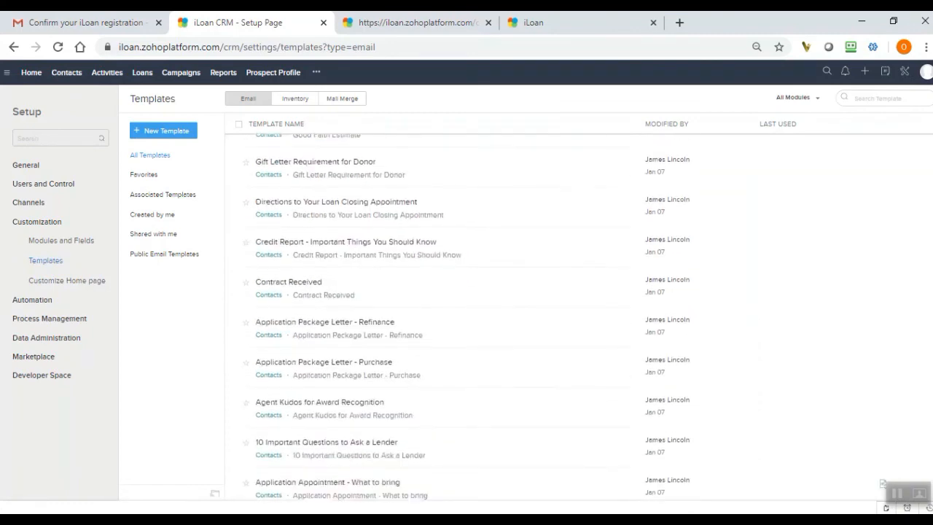
{"action": "scroll", "coordinate": [926, 208], "scroll_direction": "down", "scroll_amount": 2}
{"action": "scroll", "coordinate": [874, 131], "scroll_direction": "up", "scroll_amount": 5}
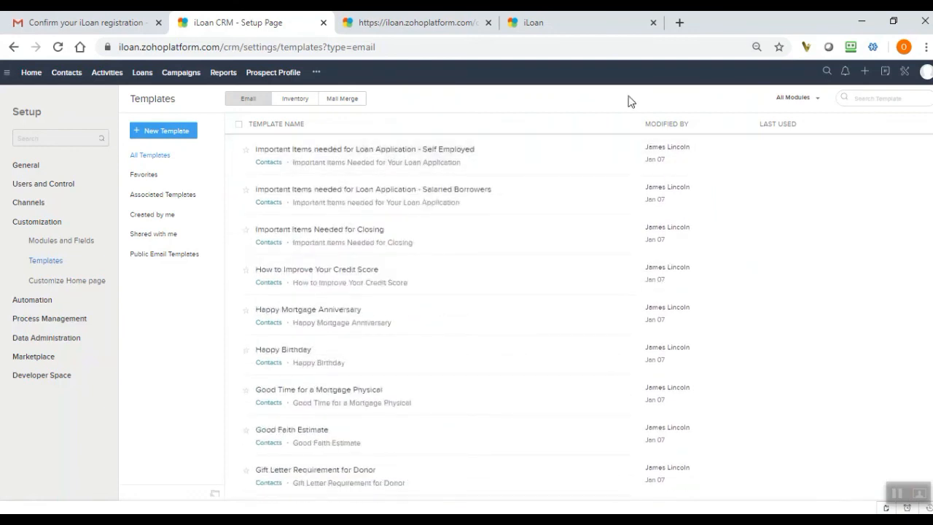